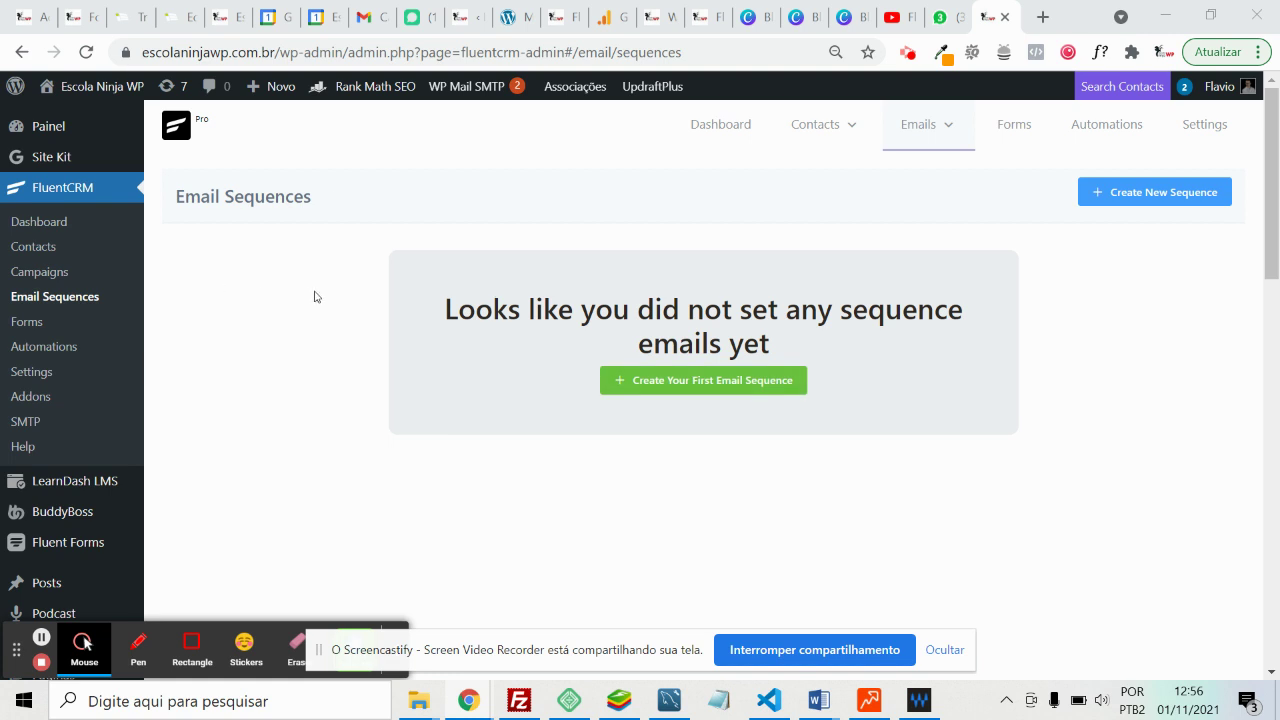
Create a new email sequence titled "Black Friday Escola Ninja WP"
left_click(717, 380)
left_click(451, 202)
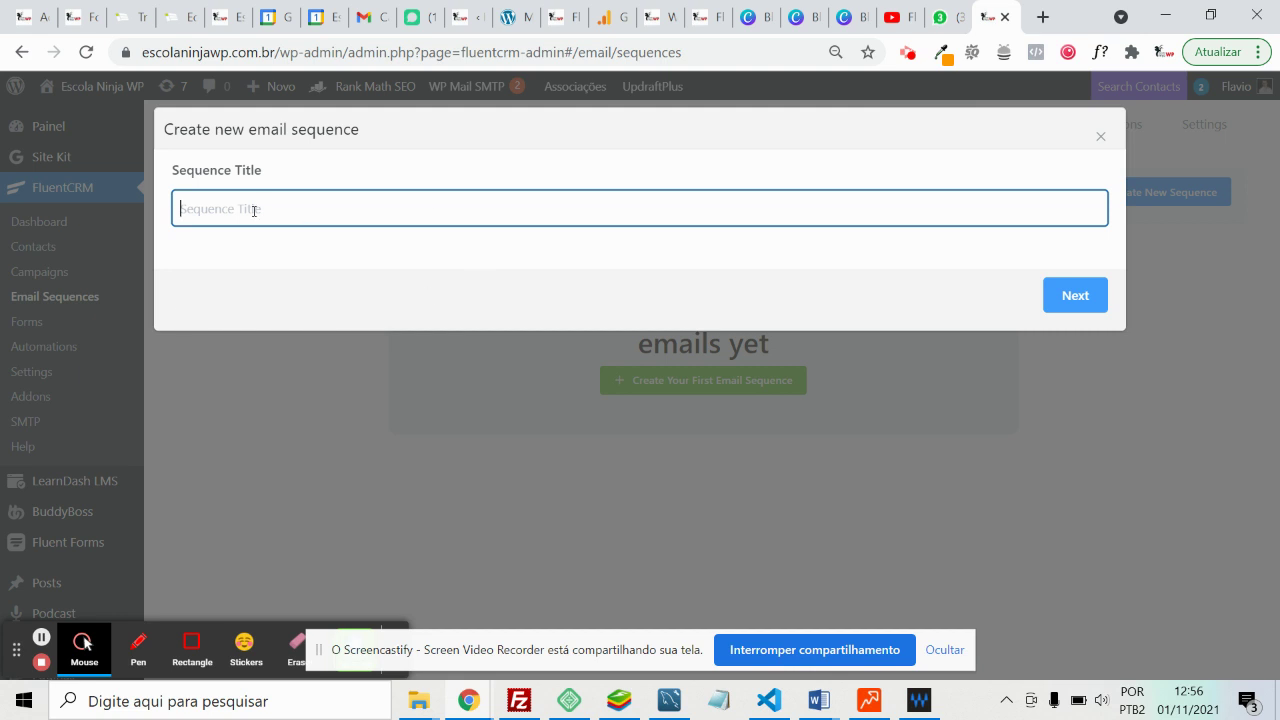
type("BlACK")
key("BackSpace")
key("BackSpace")
key("BackSpace")
type("ack Friday Escola Ninja WP")
left_click(1046, 295)
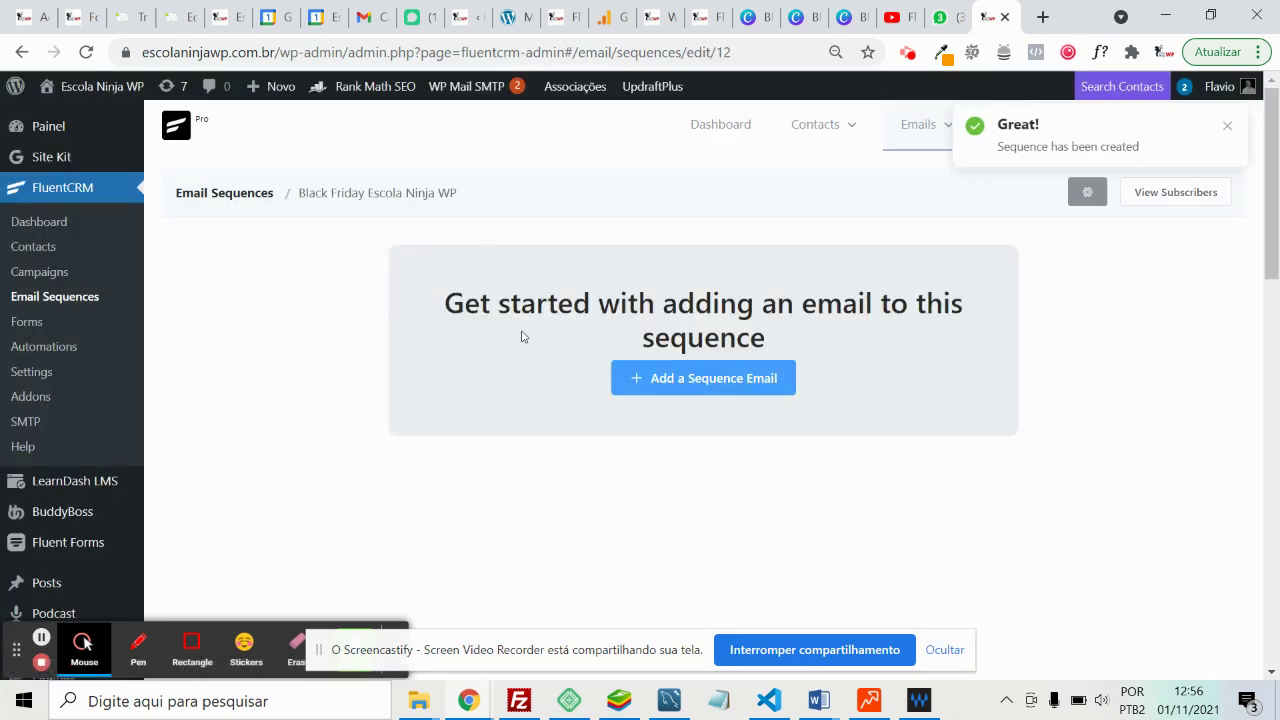
Add a first email to the sequence with the subject "Boas Vindas a Black Friday"
left_click(679, 389)
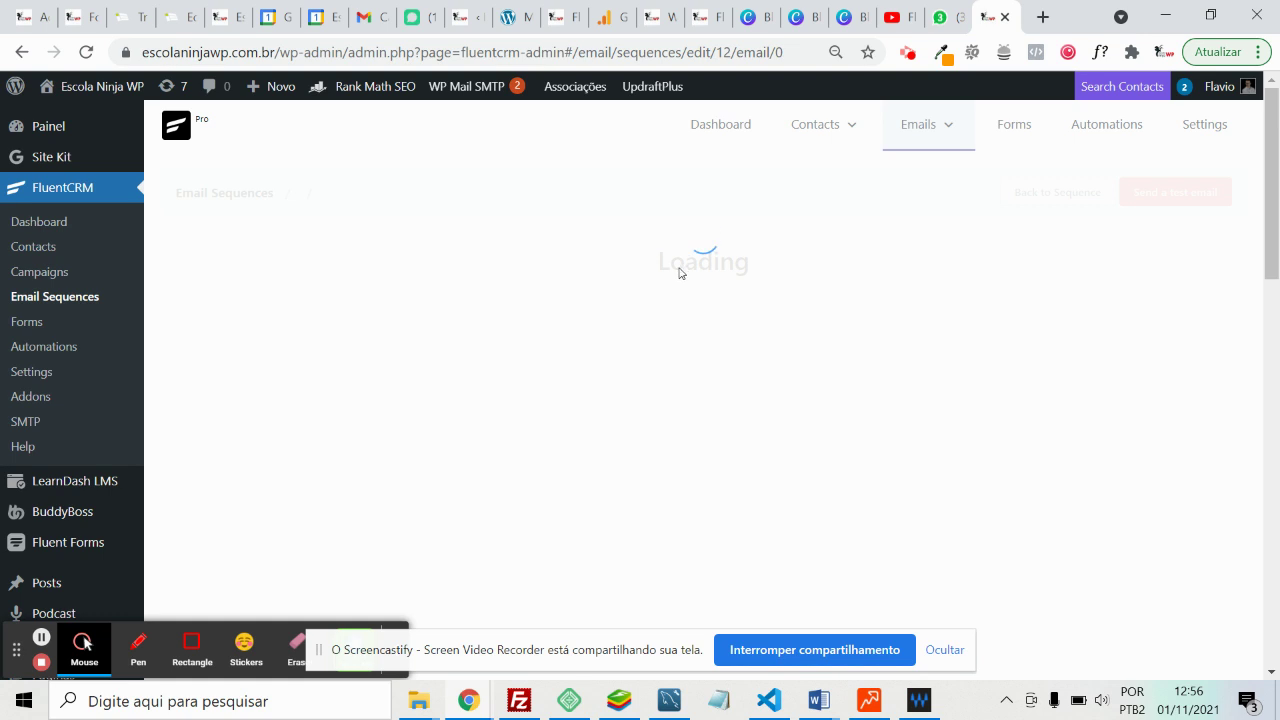
left_click(312, 287)
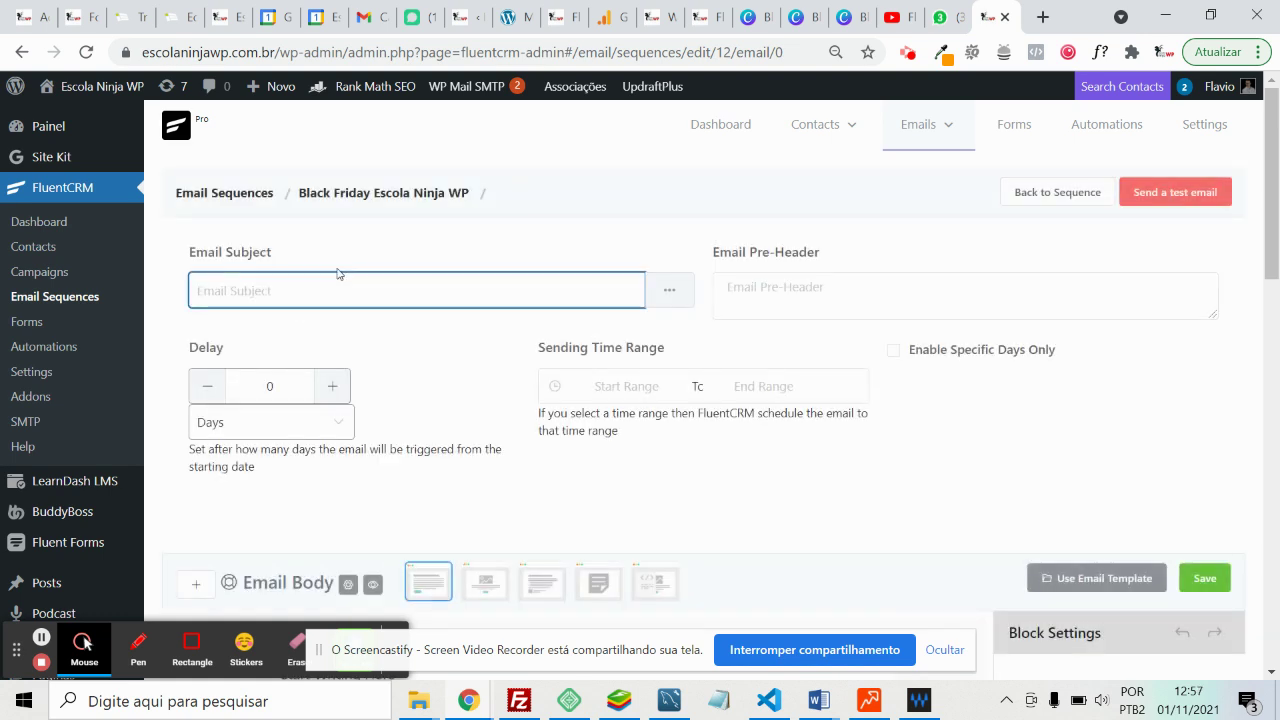
left_click(257, 280)
type("Boas Vindas Black F")
key("BackSpace")
key("BackSpace")
key("BackSpace")
key("BackSpace")
key("BackSpace")
key("BackSpace")
key("BackSpace")
key("BackSpace")
type("a Black Friday")
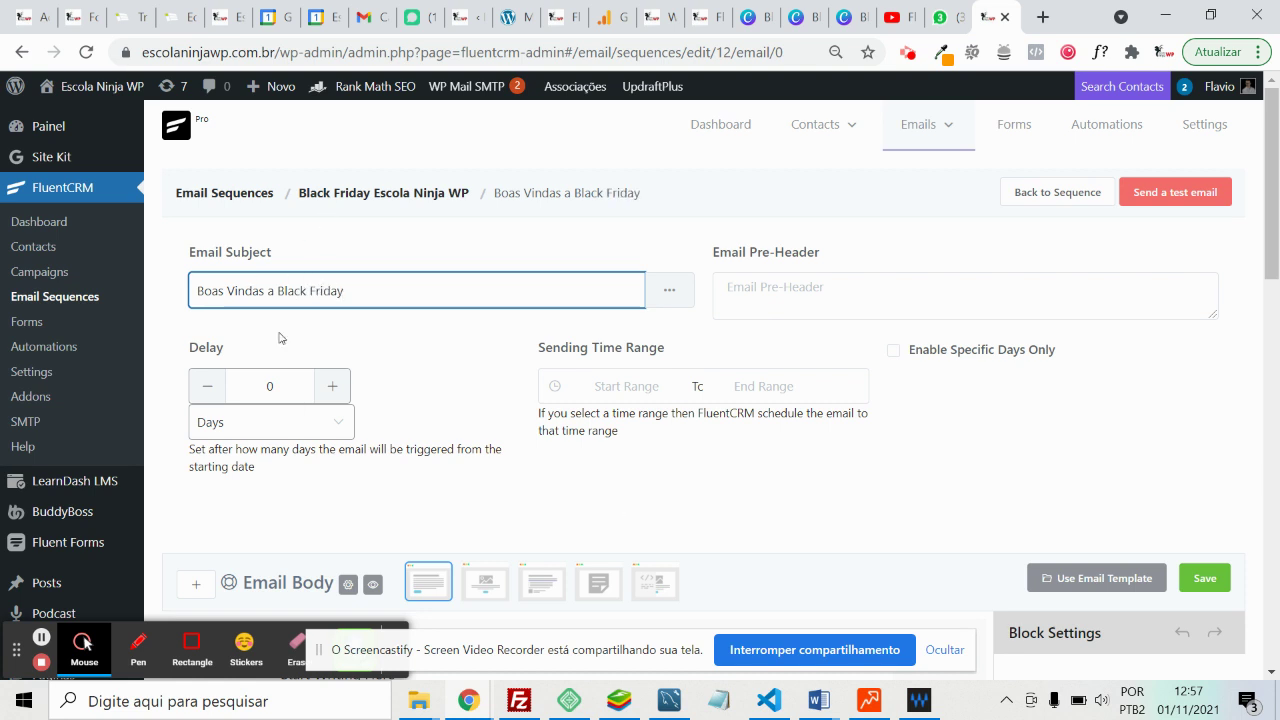
Set the welcome email's delay to 10 minutes
left_click(285, 422)
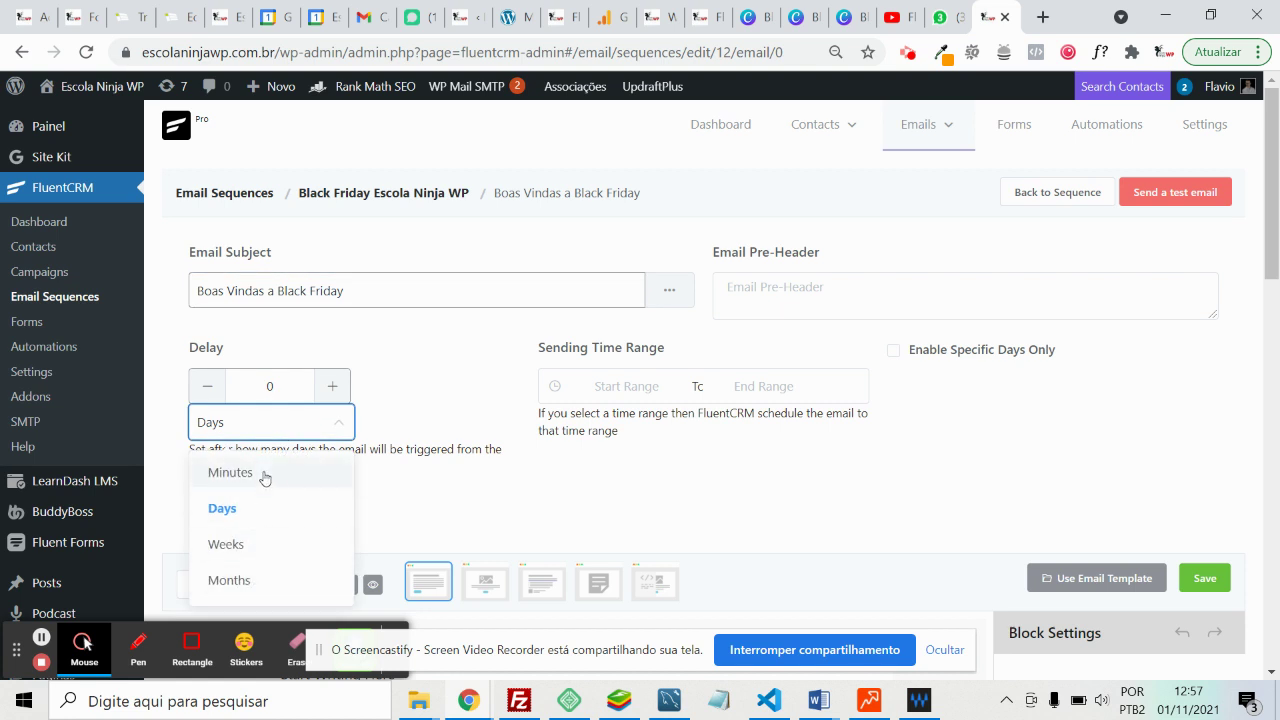
left_click(265, 476)
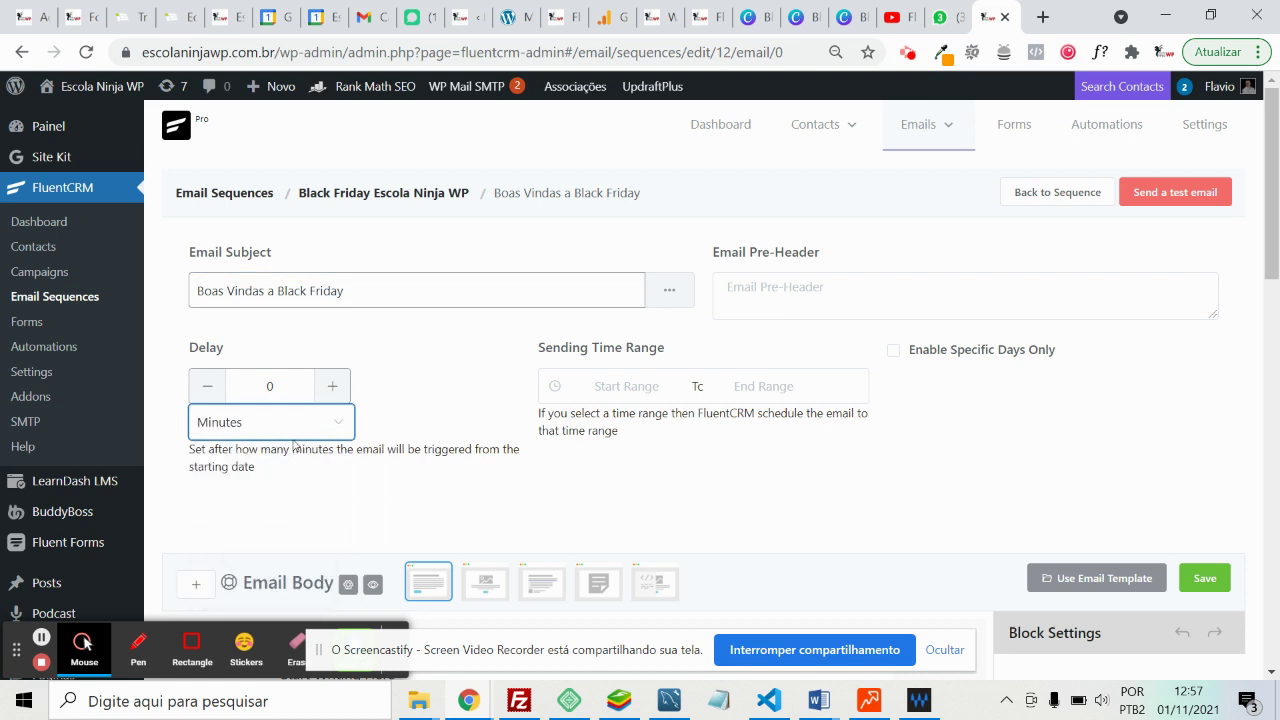
left_click(333, 387)
left_click(334, 387)
left_click(334, 387)
left_click(335, 387)
left_click(335, 387)
left_click(335, 387)
left_click(338, 388)
left_click(340, 388)
left_click(341, 388)
left_click(341, 388)
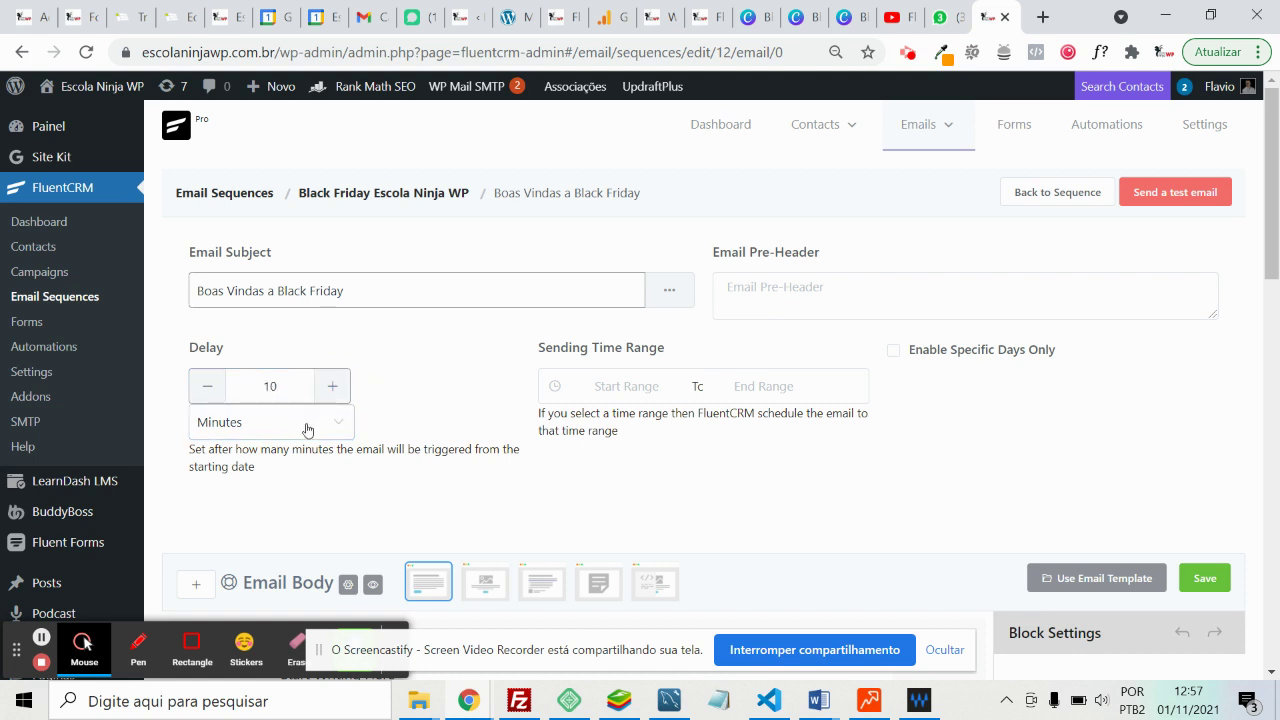
Set the welcome email's delay to 1 day from the starting date
left_click(197, 387)
left_click(197, 387)
left_click(197, 387)
left_click(197, 388)
left_click(197, 387)
left_click(197, 387)
left_click(197, 387)
left_click(197, 387)
left_click(197, 387)
left_click(220, 423)
left_click(222, 507)
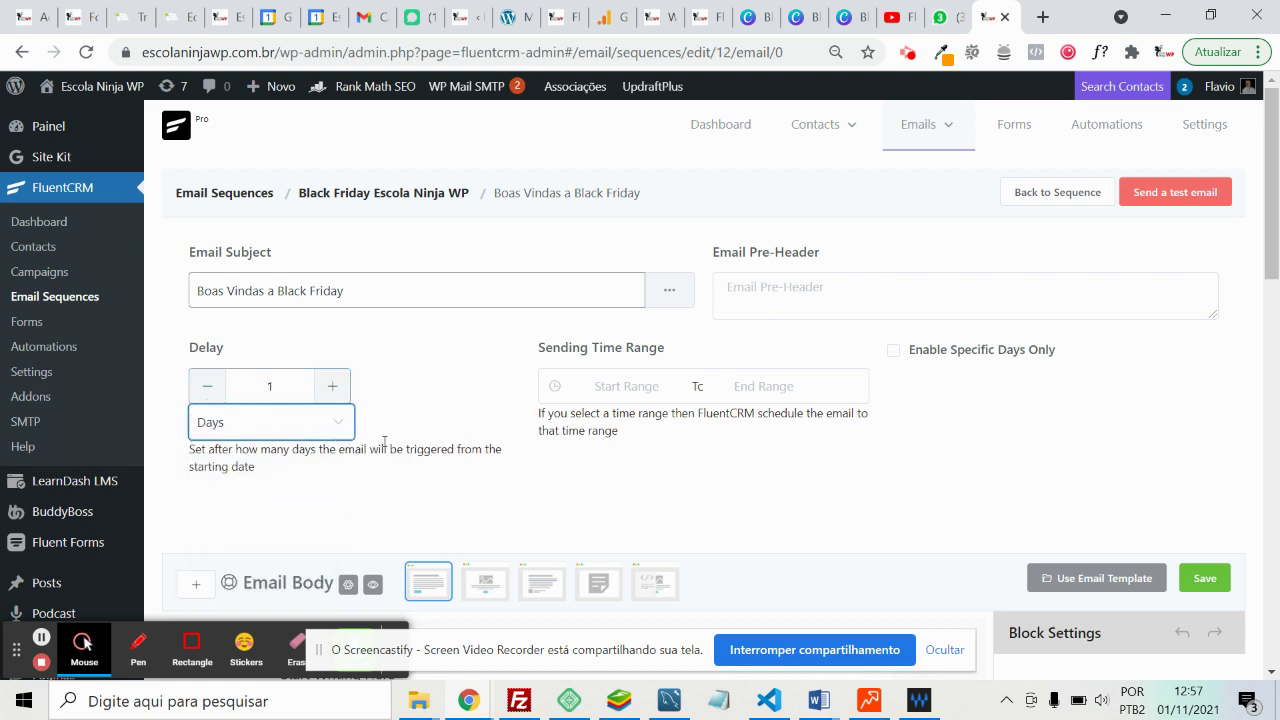
left_click(331, 429)
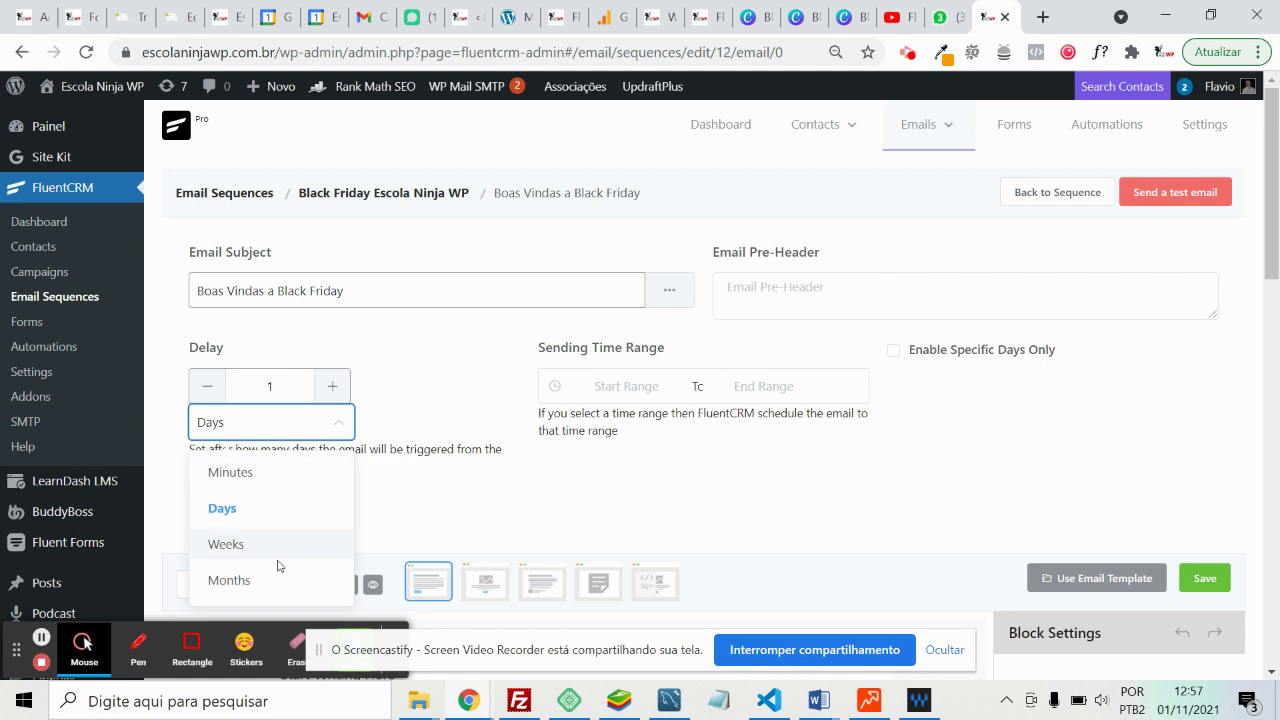
left_click(435, 340)
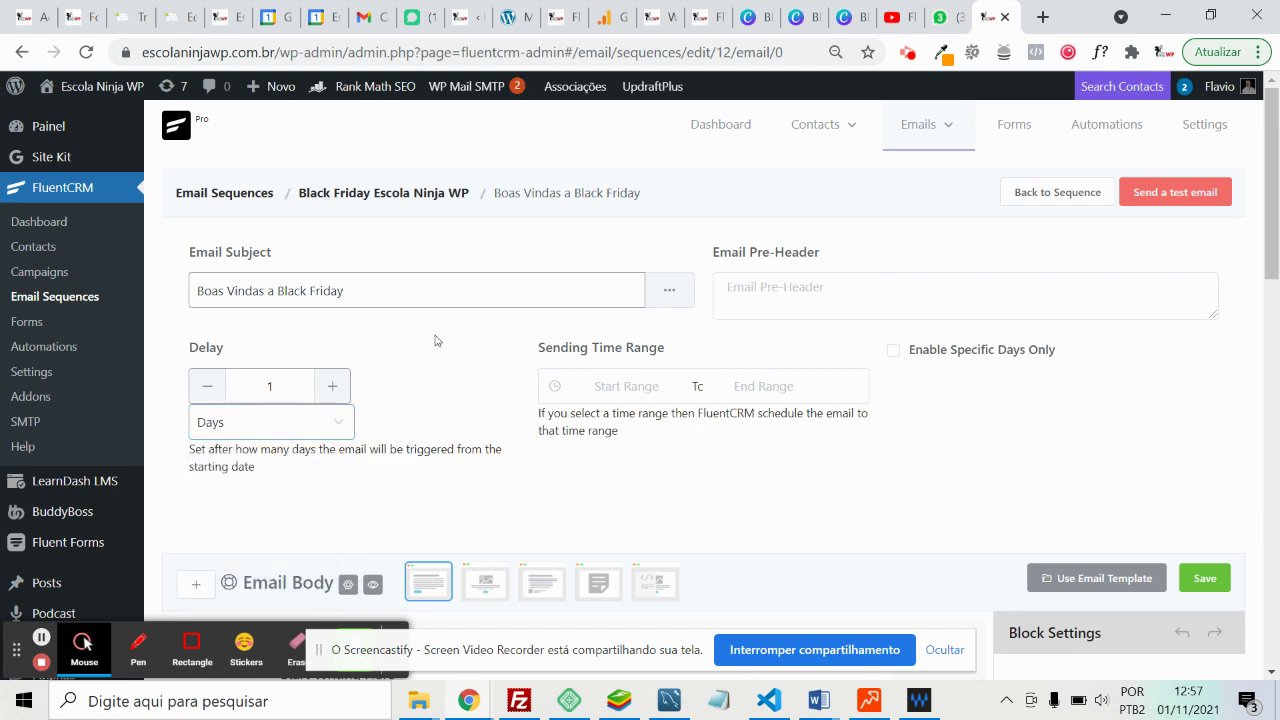
Set the welcome email's sending time range from 13:00 to 16:00
left_click(648, 388)
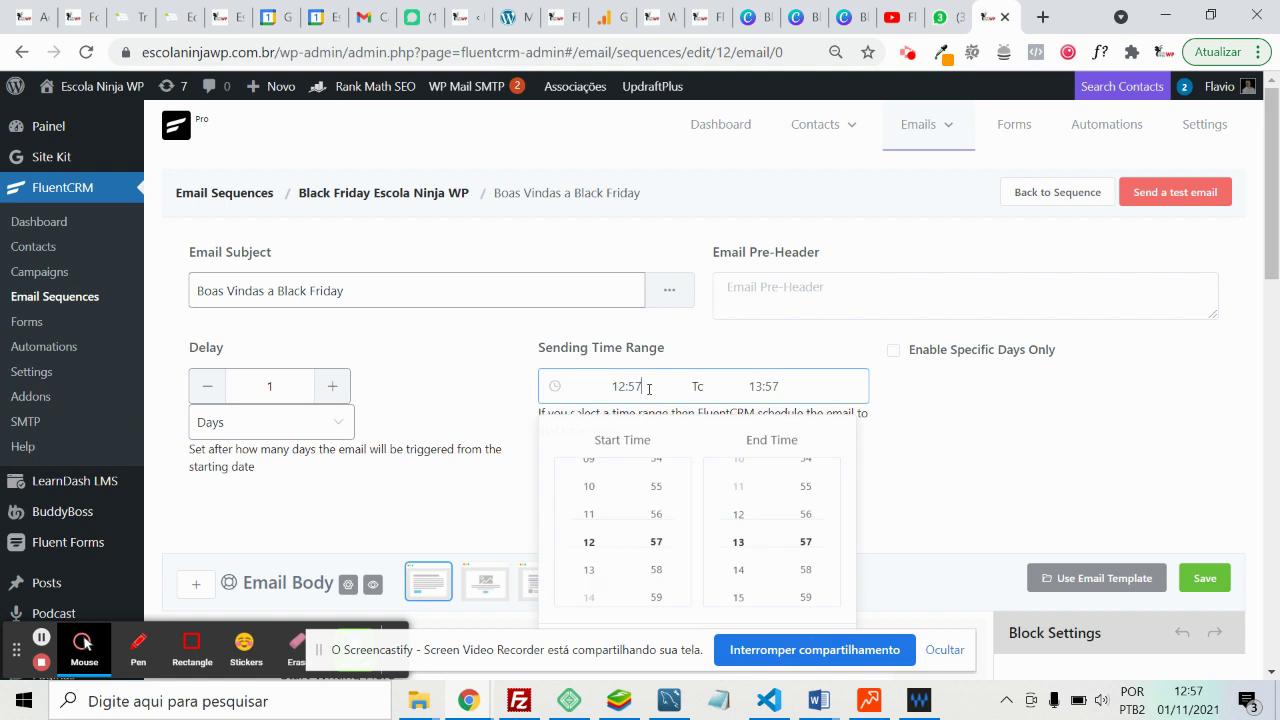
scroll(780, 331, "down", 1)
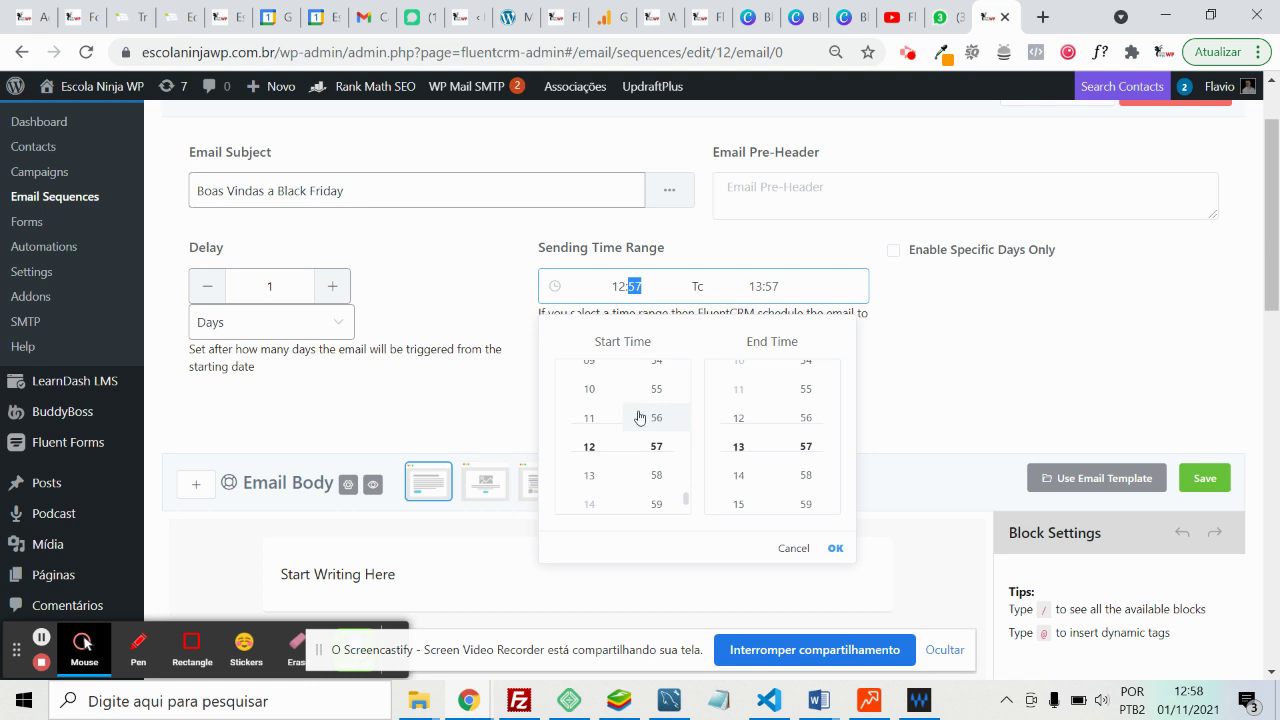
left_click(605, 474)
double_click(644, 287)
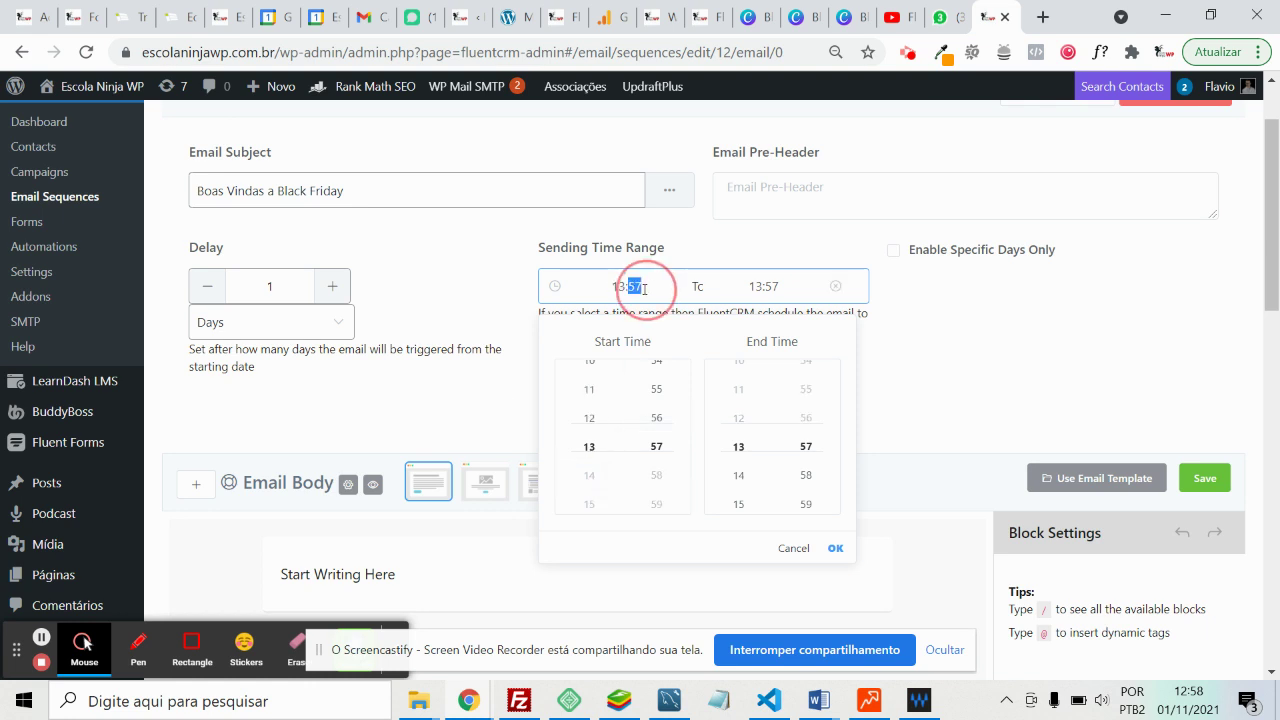
type("00")
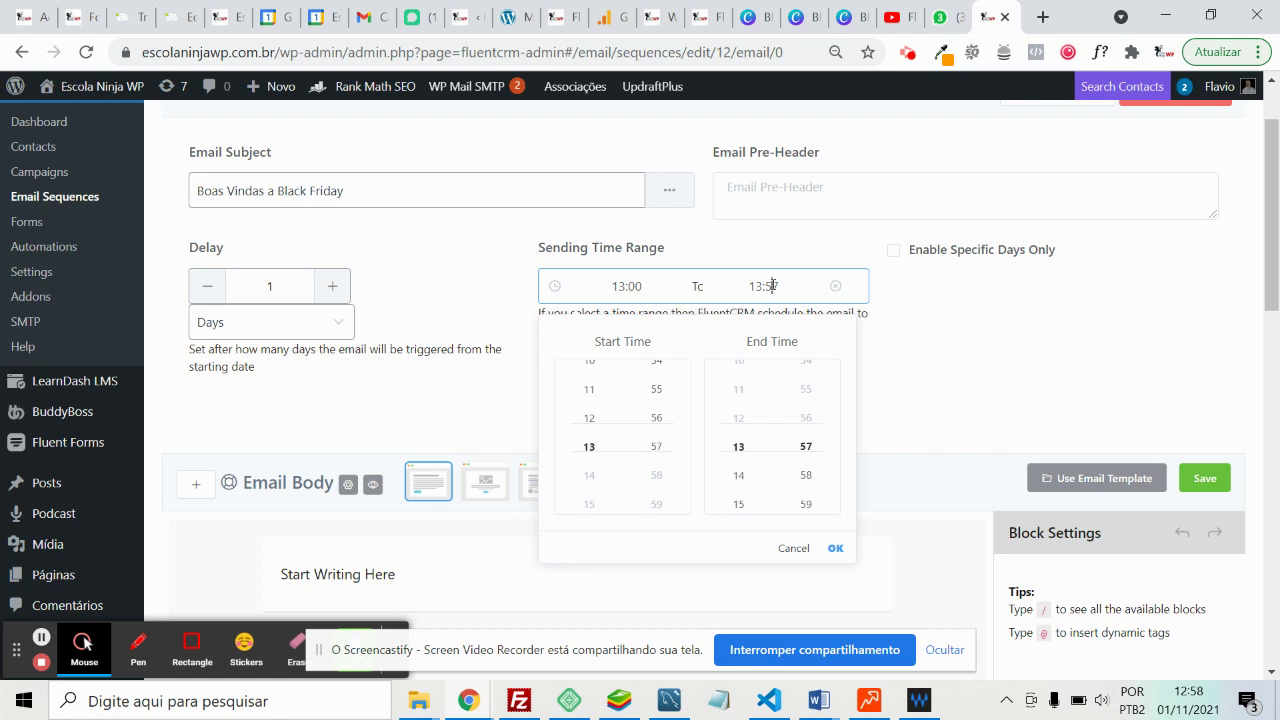
scroll(762, 426, "down", 3)
left_click(740, 352)
type("1")
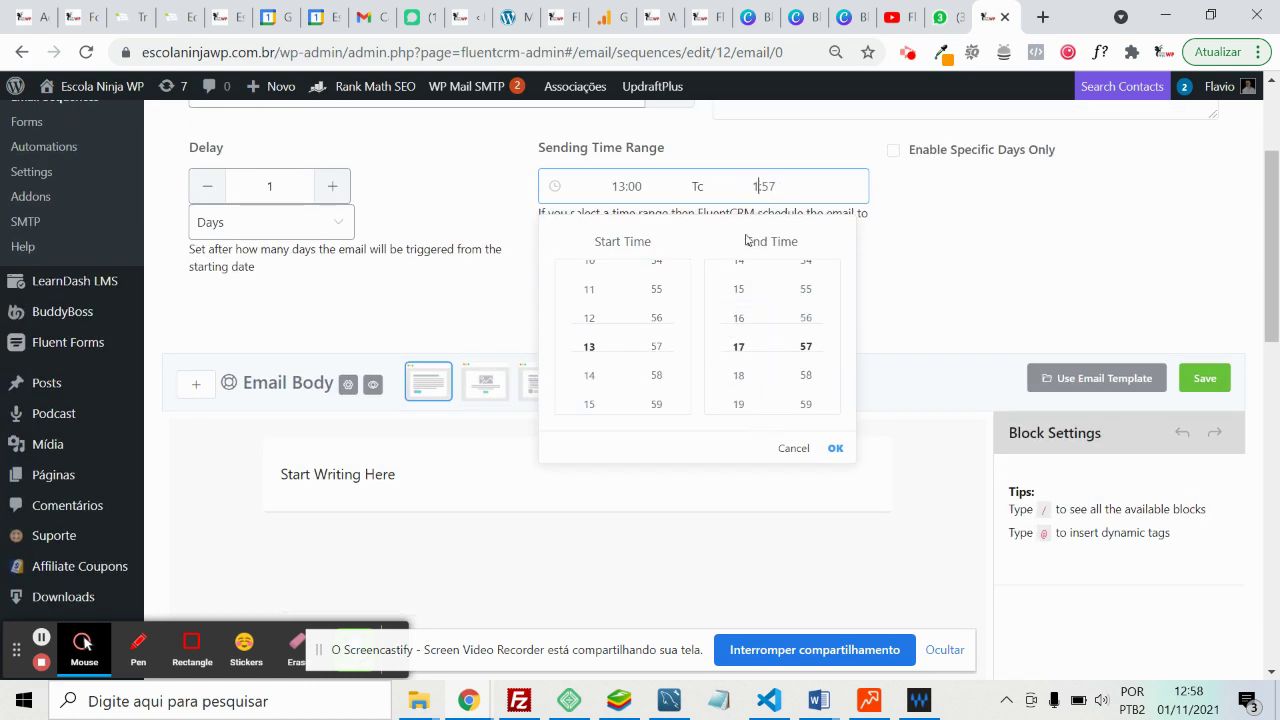
type("6")
double_click(771, 187)
type("00")
left_click(941, 199)
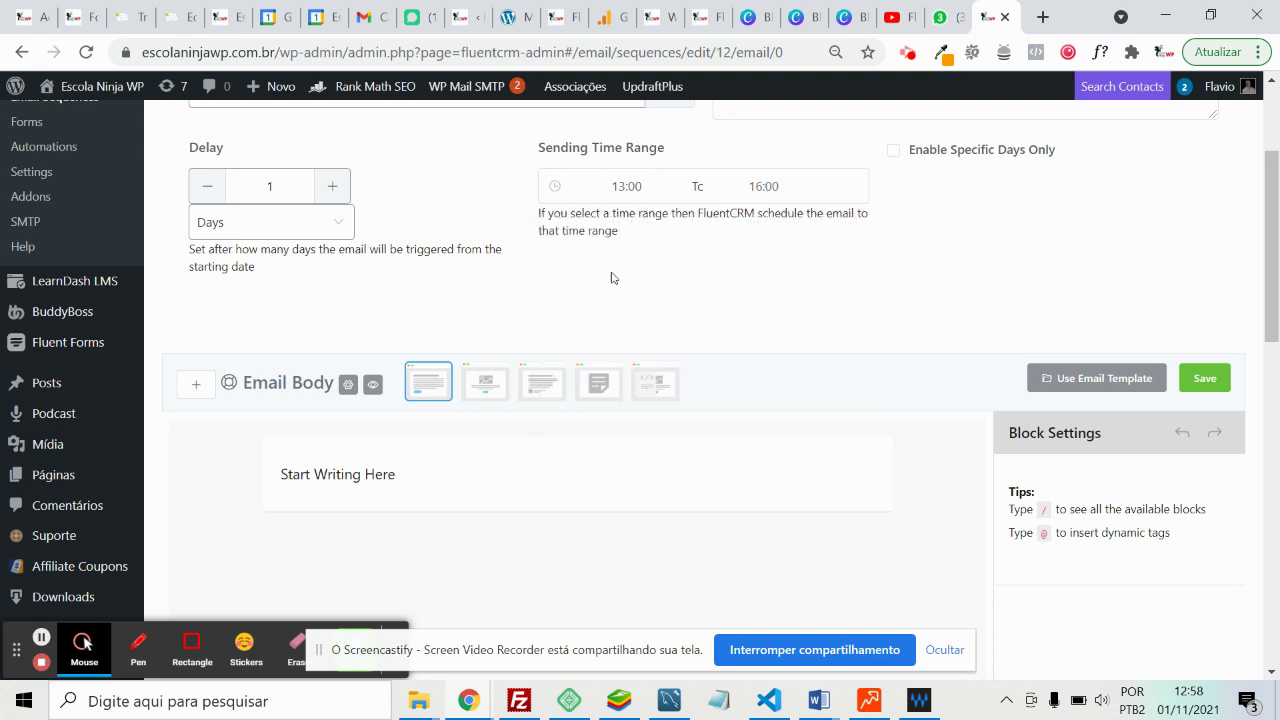
Restrict the welcome email to specific sending days, allowing every day except Saturday
scroll(686, 286, "up", 1)
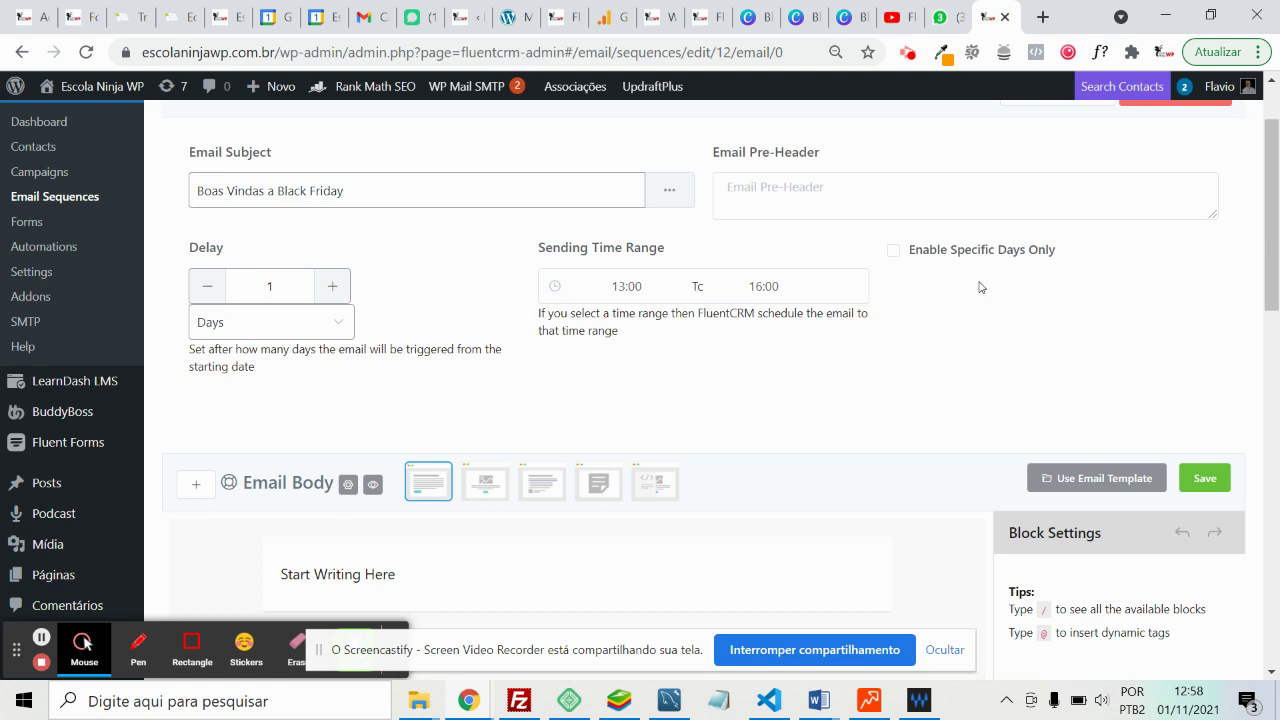
left_click(893, 251)
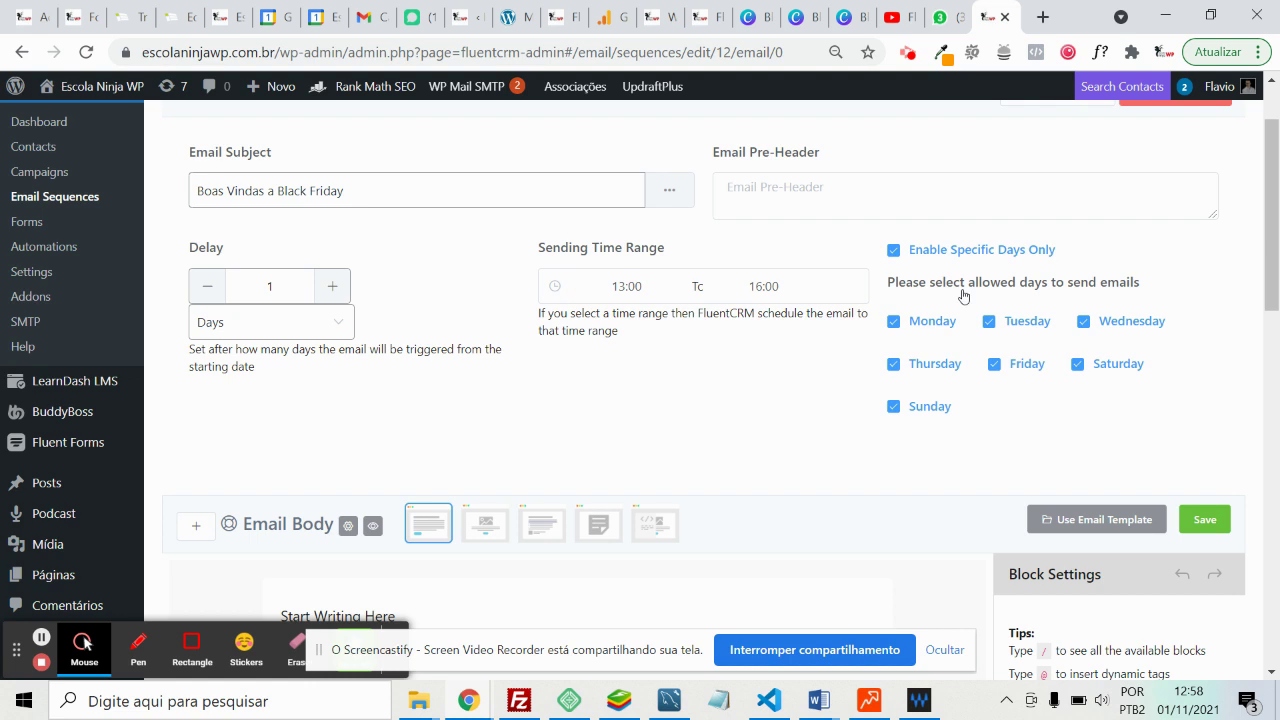
left_click(1127, 365)
Replace the placeholder paragraph in the email body with "Aqui Você vai escrever o seu email"
scroll(714, 444, "down", 5)
scroll(400, 169, "up", 2)
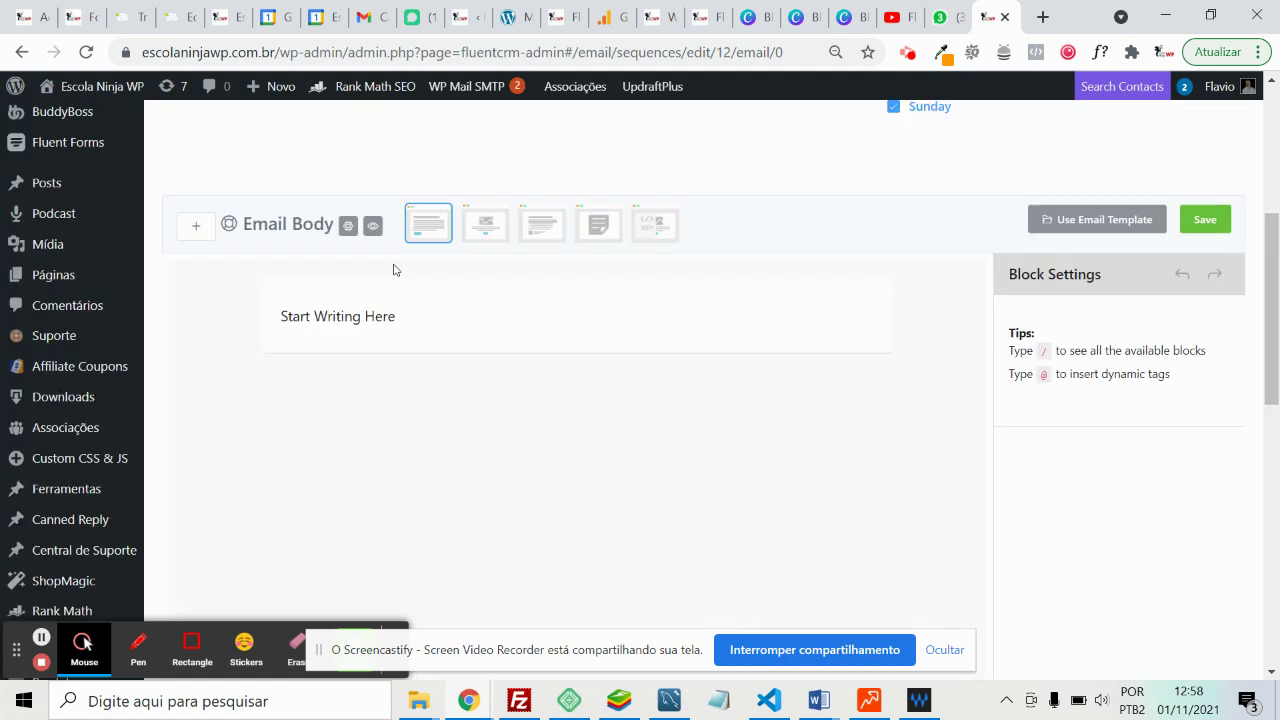
triple_click(355, 316)
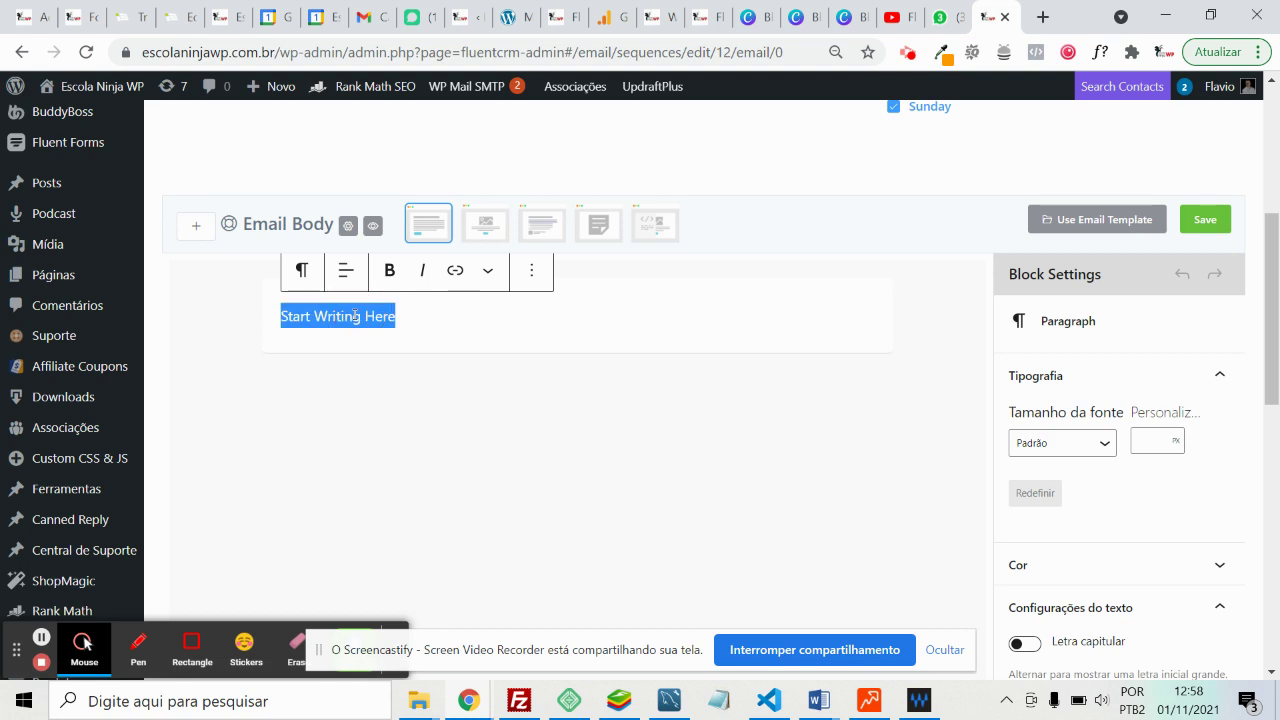
type("Aqui")
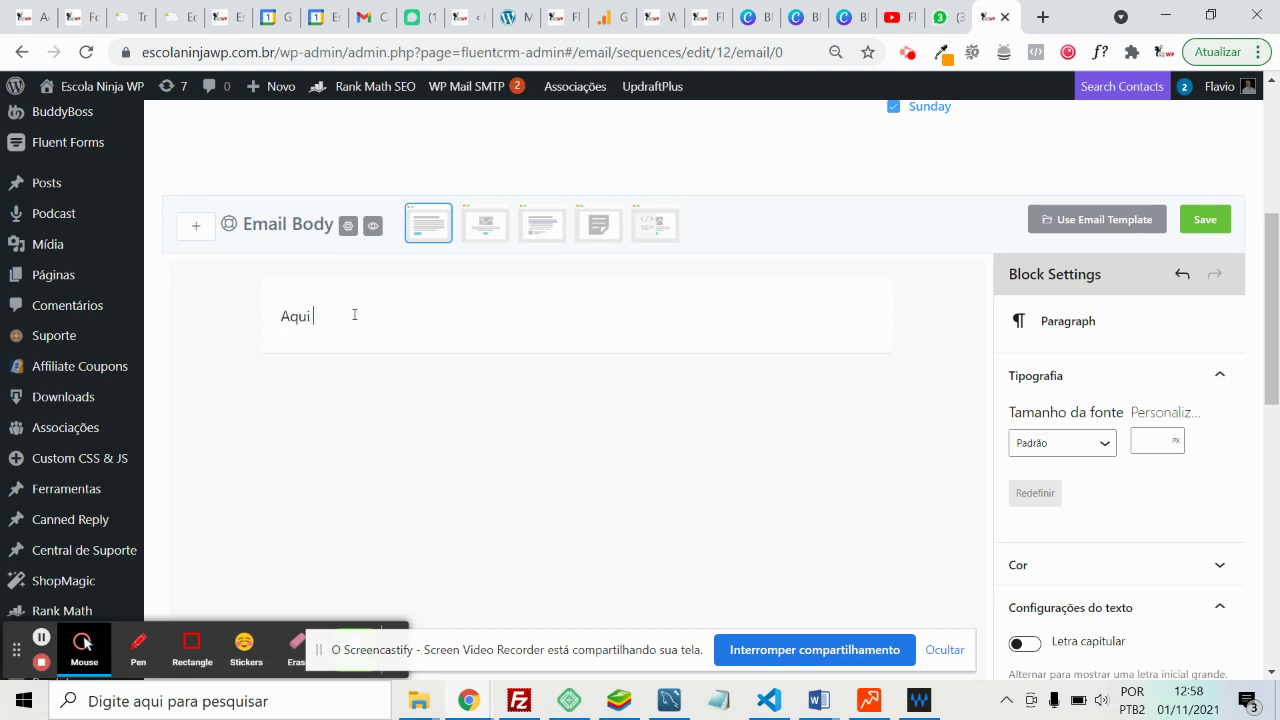
type(" Você vai escrever o seu email")
Save the welcome email and return to the Black Friday Escola Ninja WP sequence overview
scroll(548, 400, "up", 1)
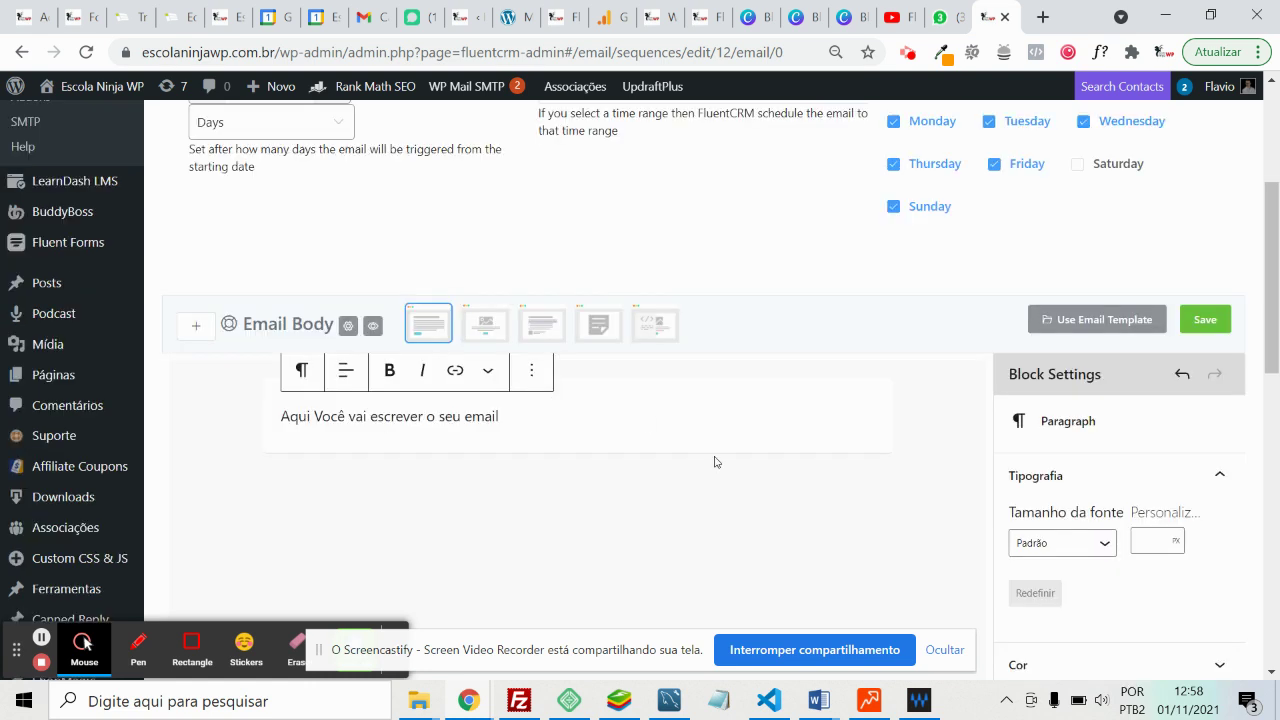
scroll(714, 462, "up", 3)
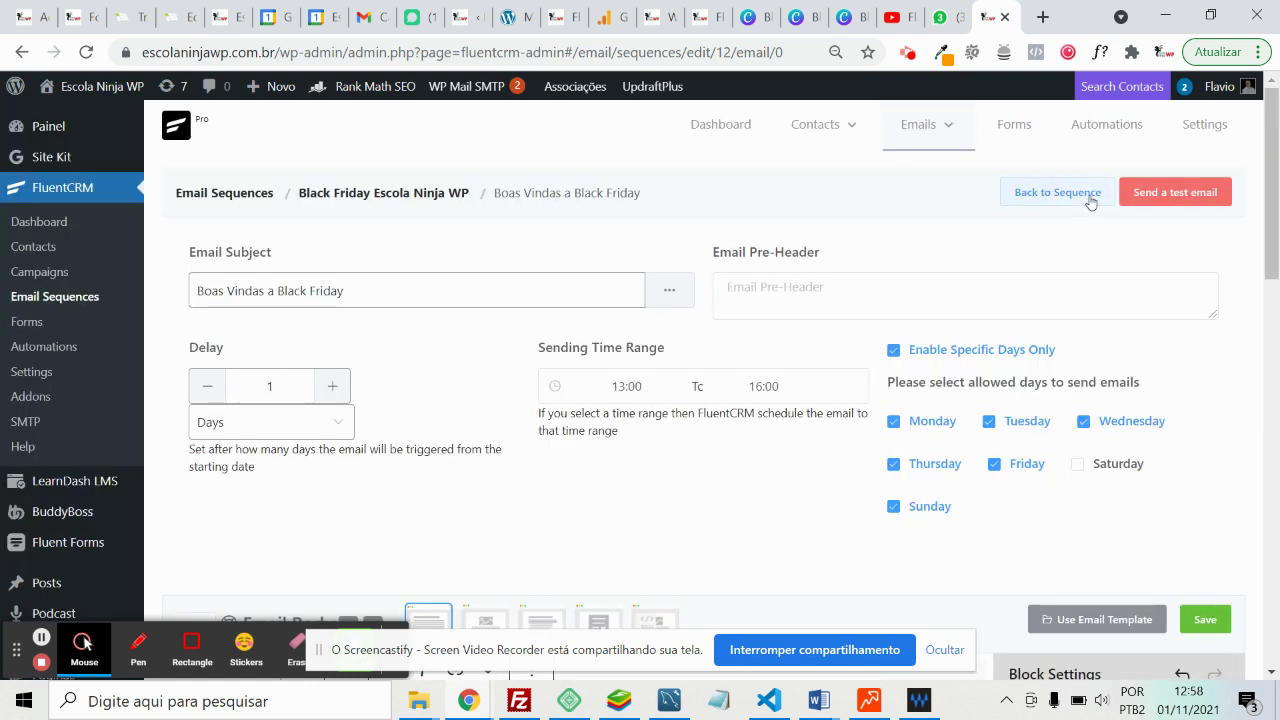
scroll(1186, 203, "down", 1)
left_click(1224, 533)
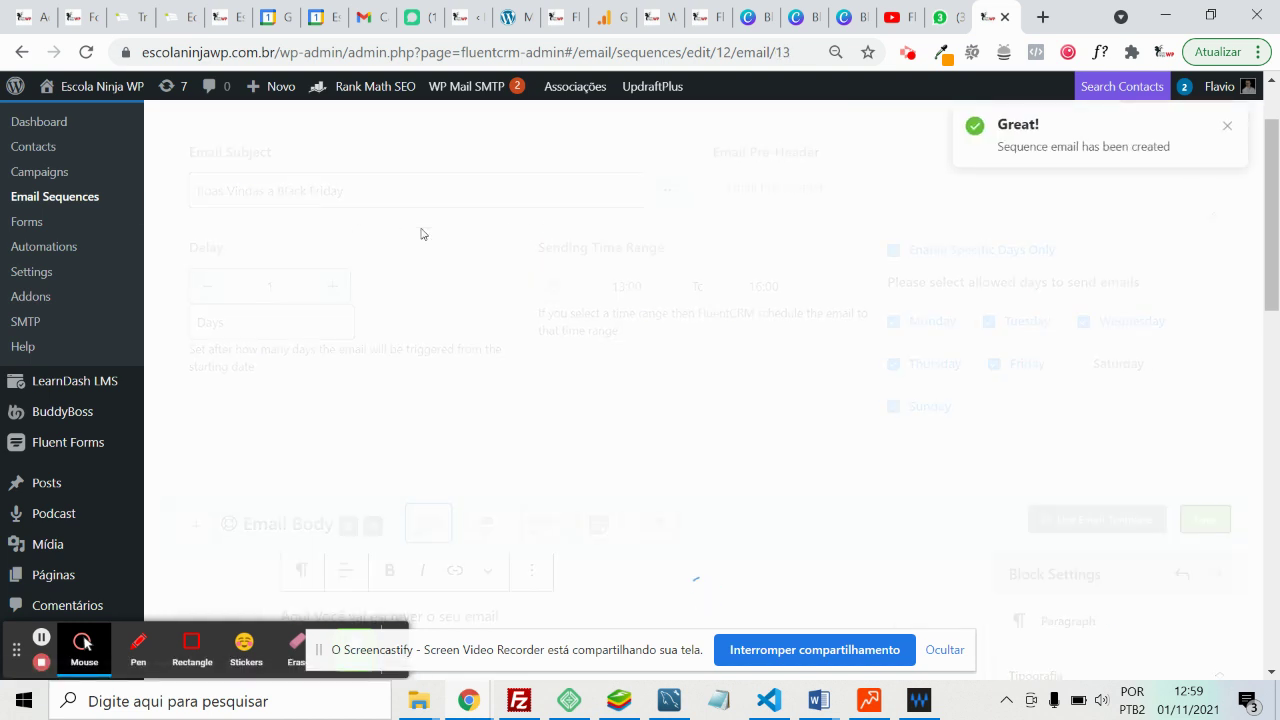
left_click(329, 199)
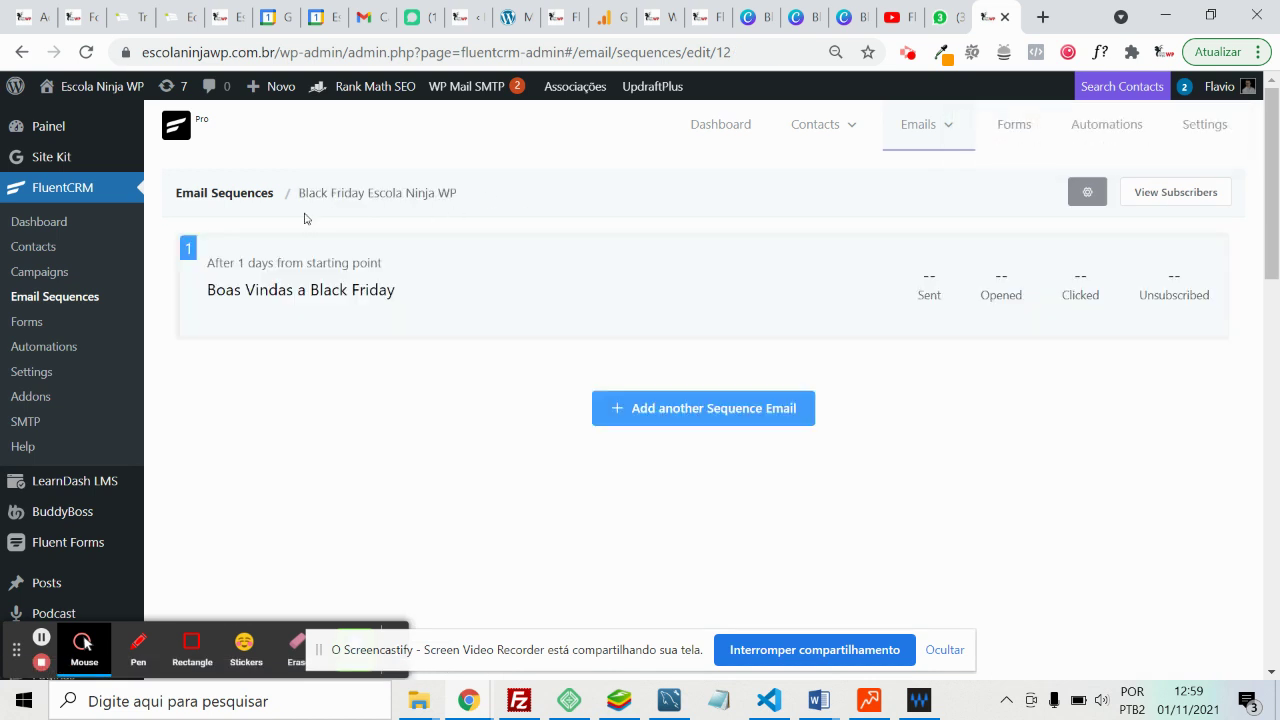
Add another sequence email with the subject "Aquecimento BlackFriday" and a delay of 2 days
mouse_move(266, 358)
left_click(645, 411)
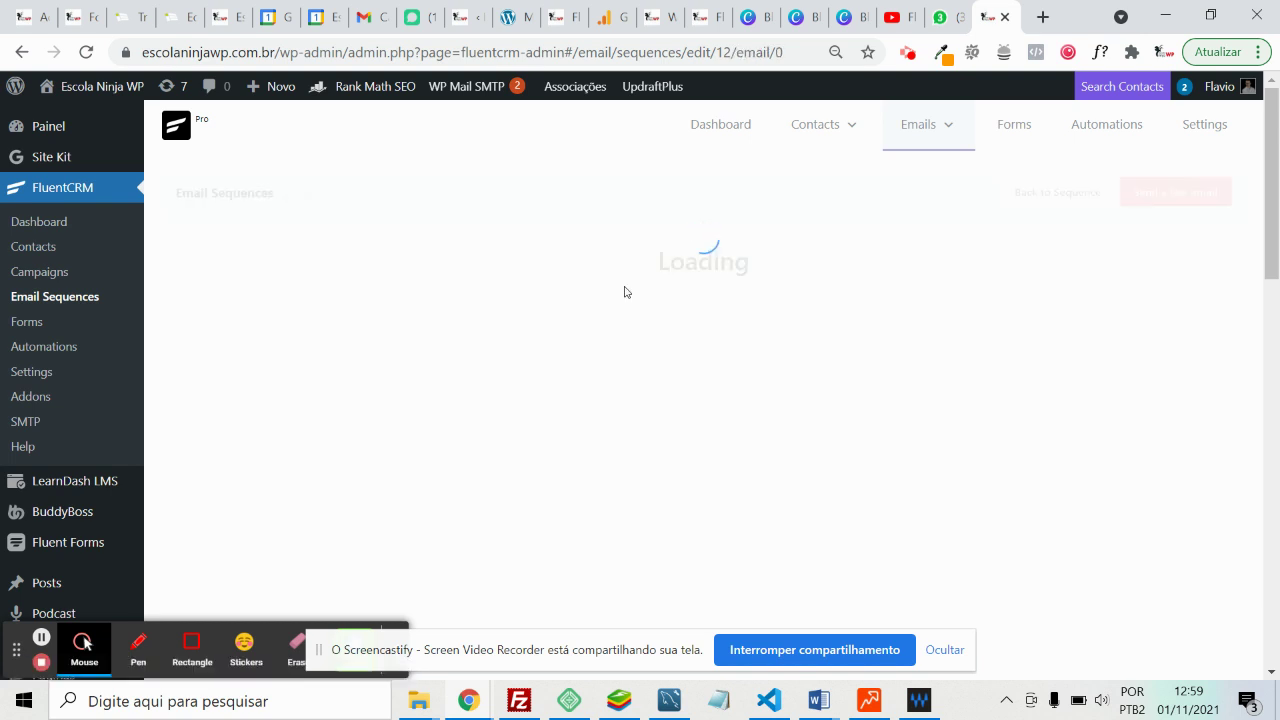
left_click(472, 293)
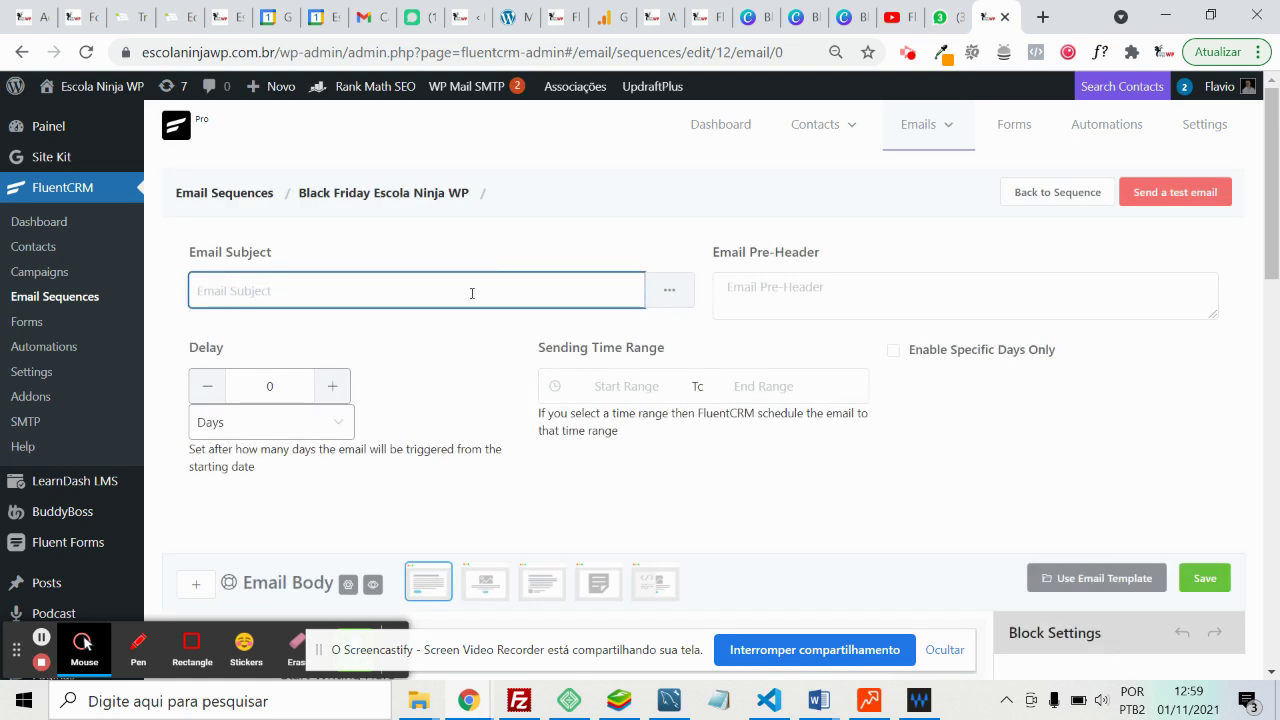
type("A")
key("BackSpace")
type("Aquecimento BlackFriday")
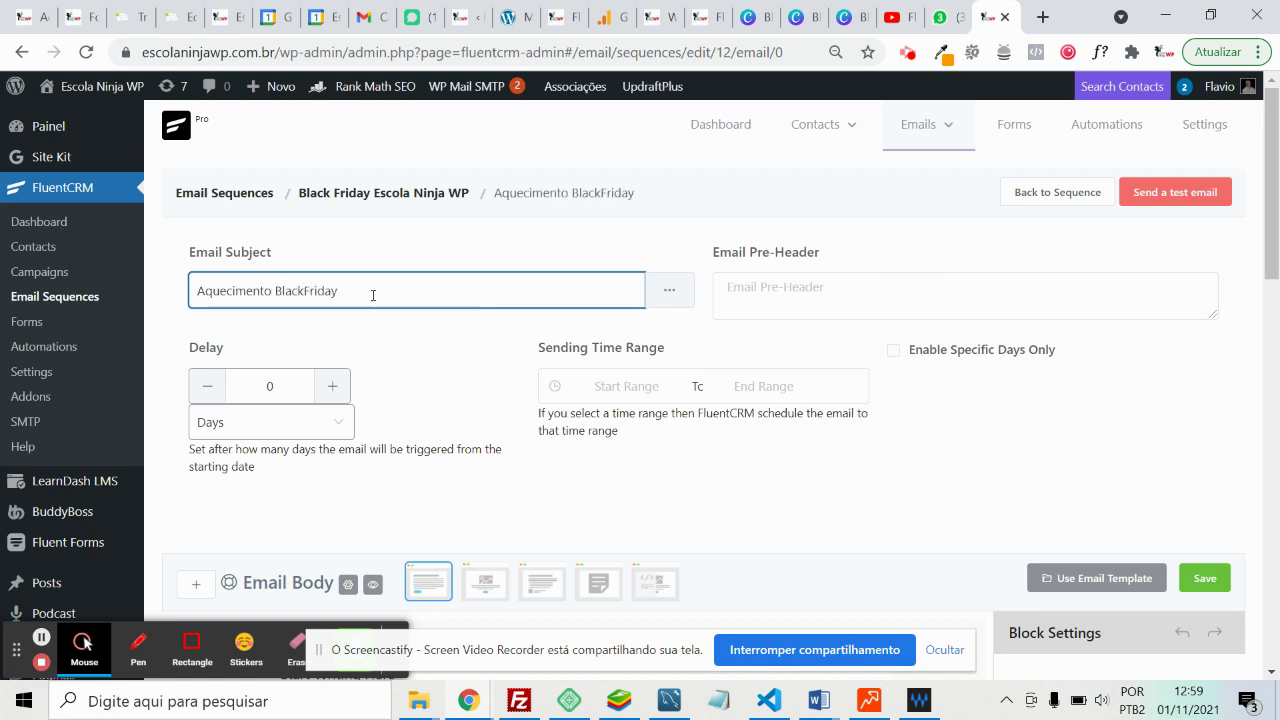
left_click(332, 386)
left_click(332, 386)
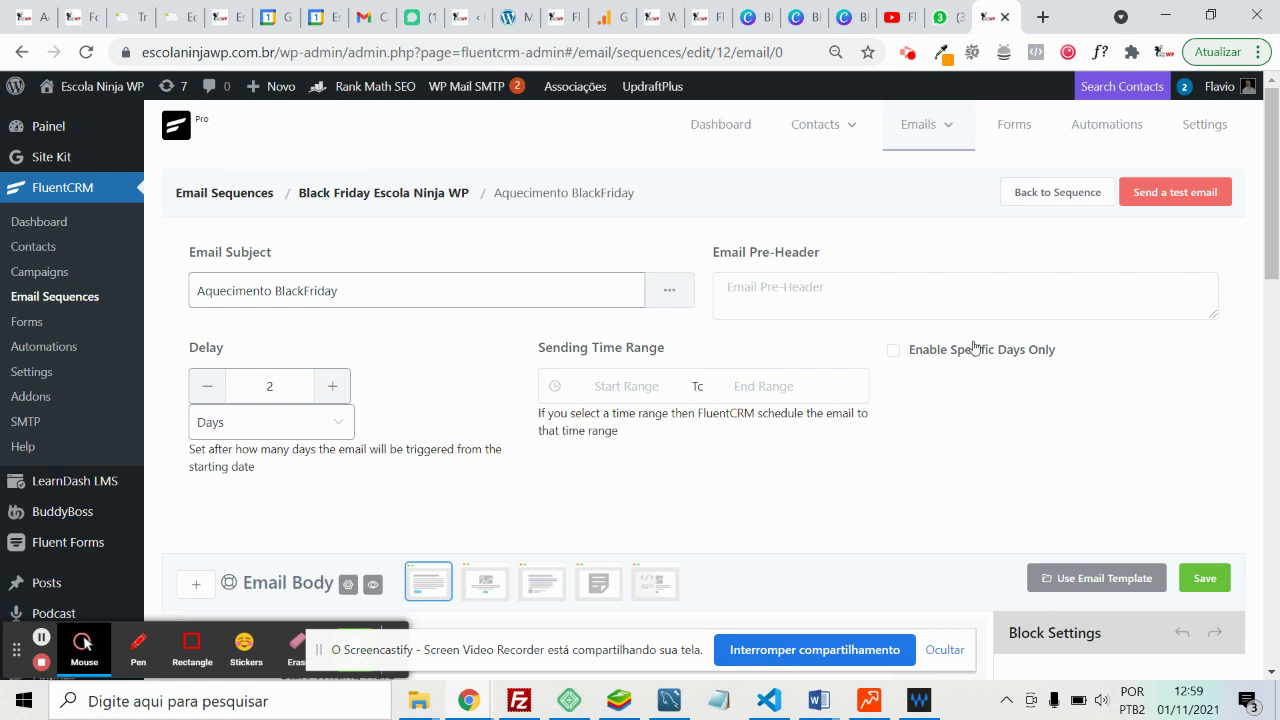
Replace the placeholder paragraph in the second email's body with "Email aqui"
scroll(640, 386, "down", 3)
double_click(384, 376)
triple_click(384, 376)
scroll(408, 357, "up", 3)
scroll(415, 341, "down", 2)
left_click(325, 477)
triple_click(325, 478)
type("Email aquio")
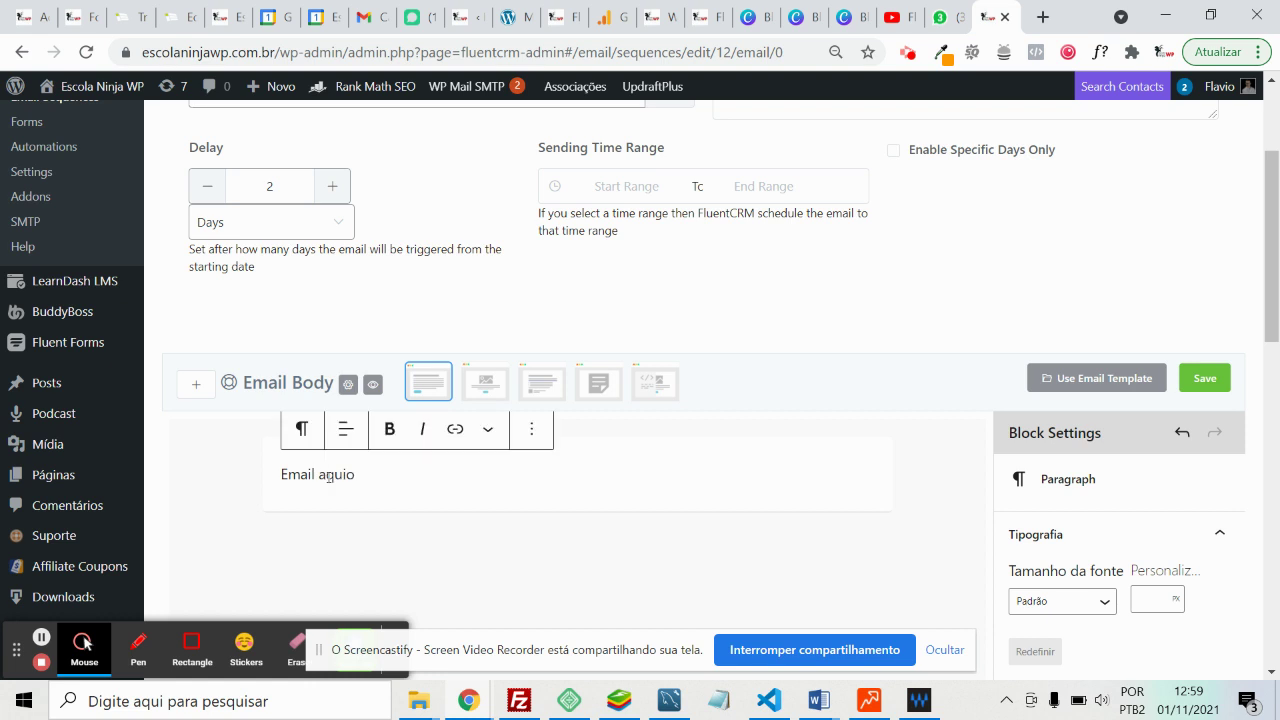
key("BackSpace")
scroll(405, 300, "up", 1)
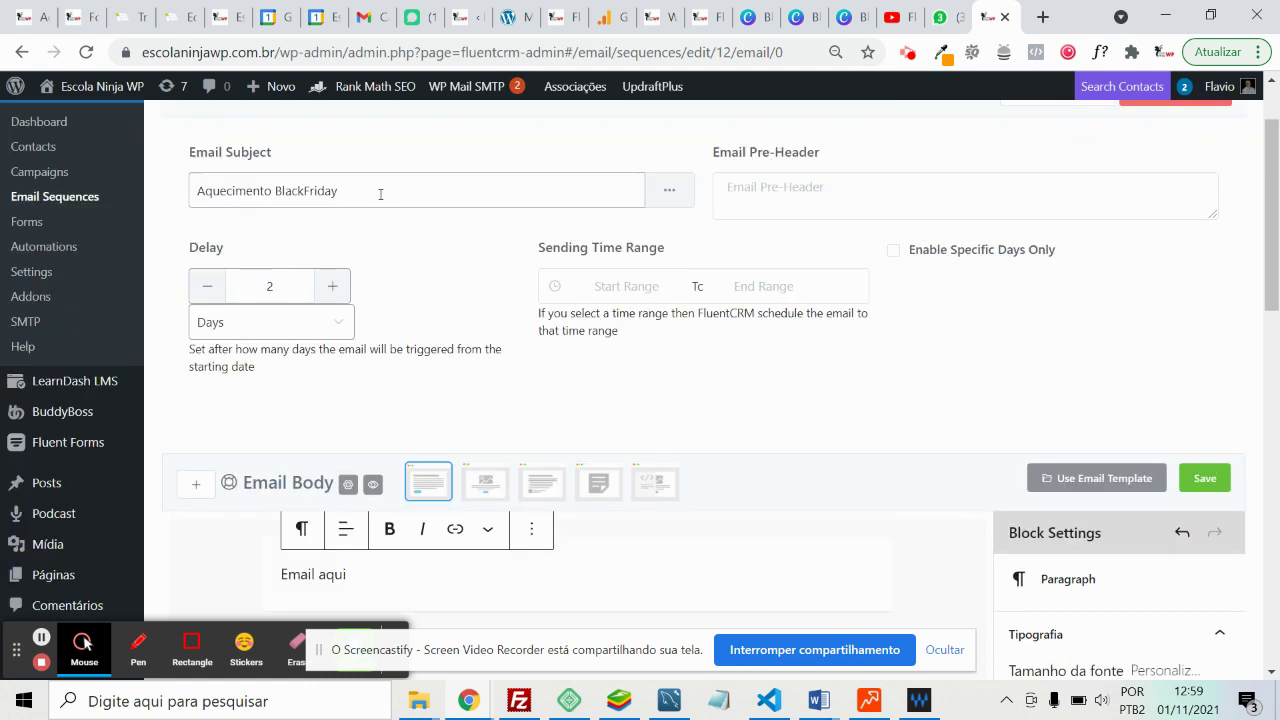
Enable specific sending days for the second email with all seven days allowed, and save the email
left_click(380, 193)
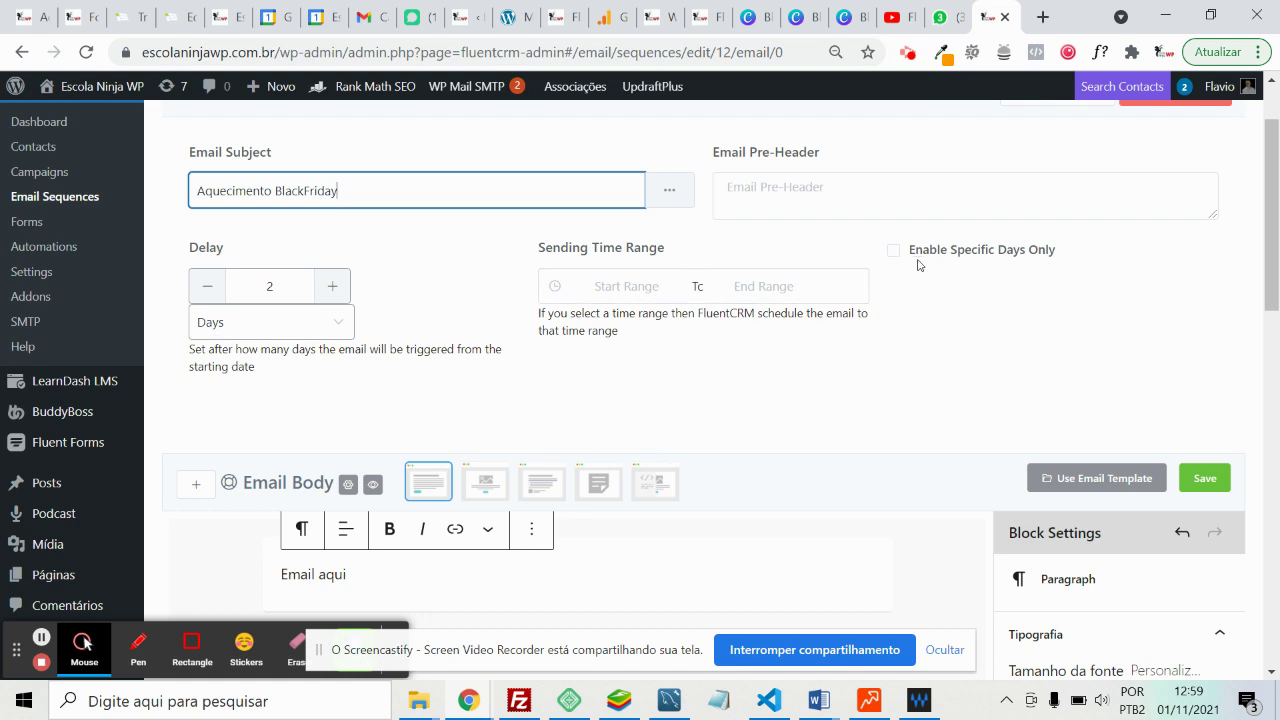
left_click(982, 252)
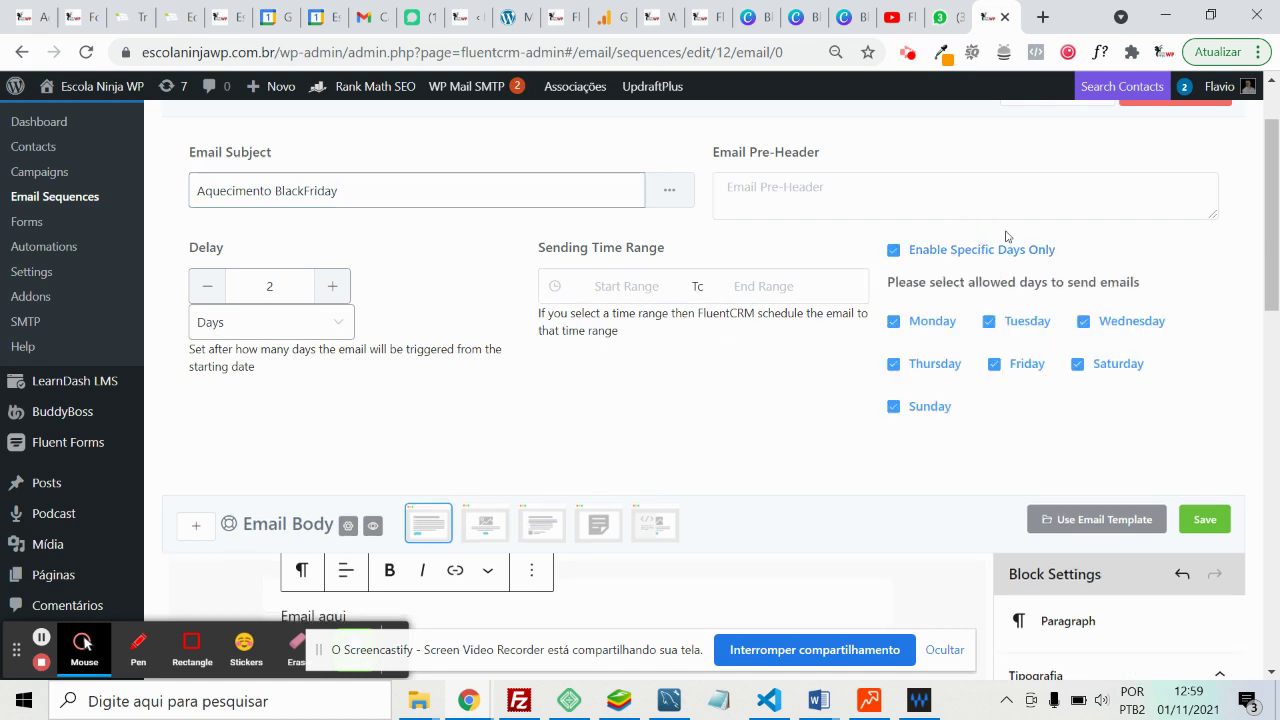
left_click(1208, 518)
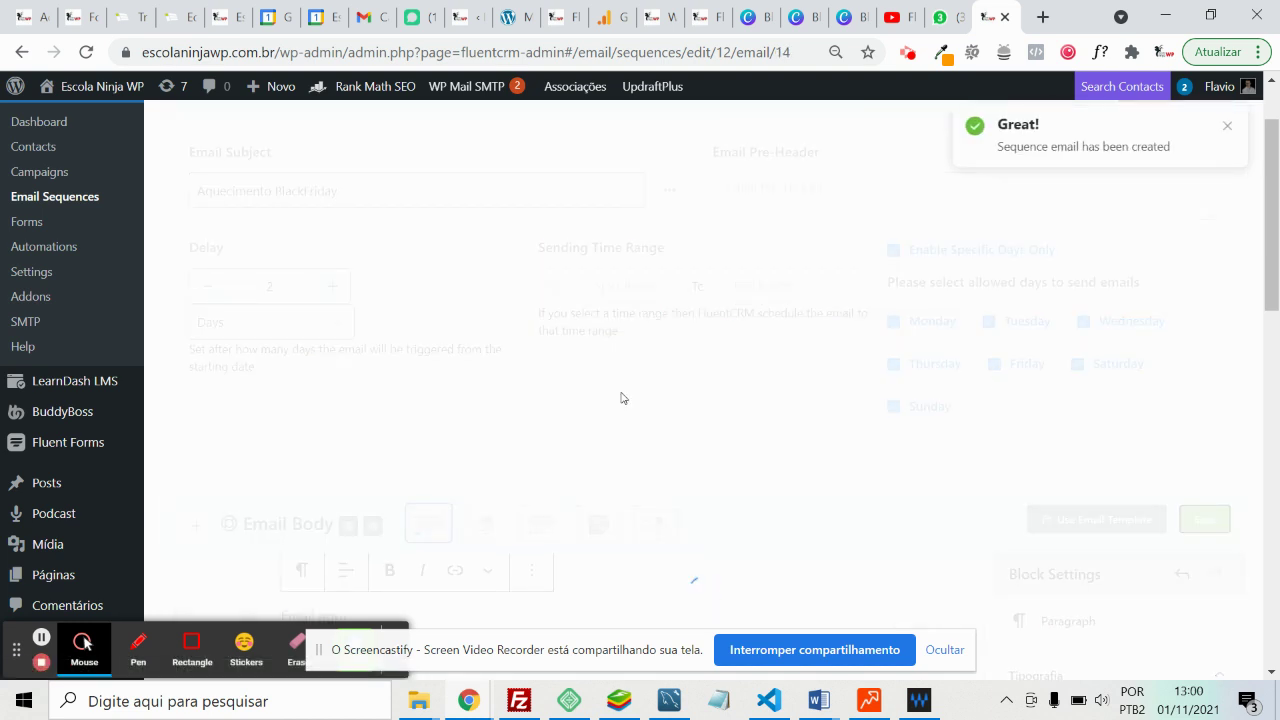
Return to the Black Friday Escola Ninja WP sequence and add a third email with the subject "Email 03" and a delay of 3 days
scroll(469, 286, "up", 2)
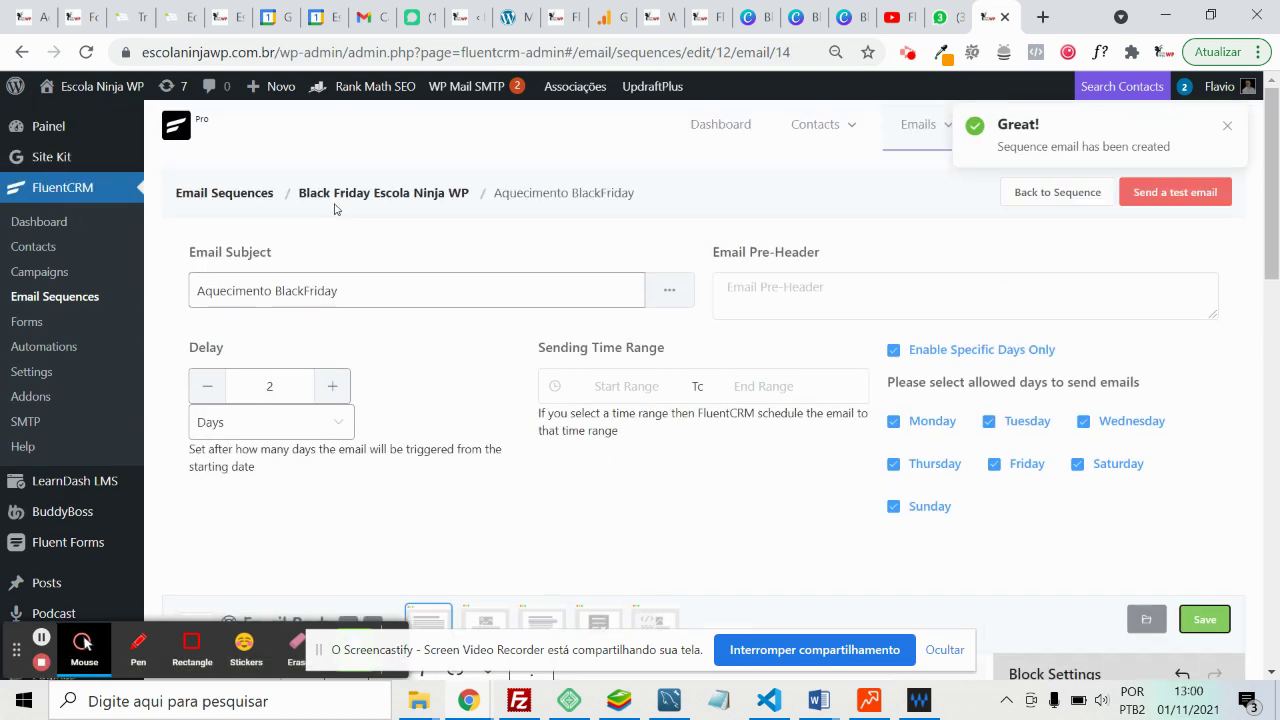
left_click(399, 197)
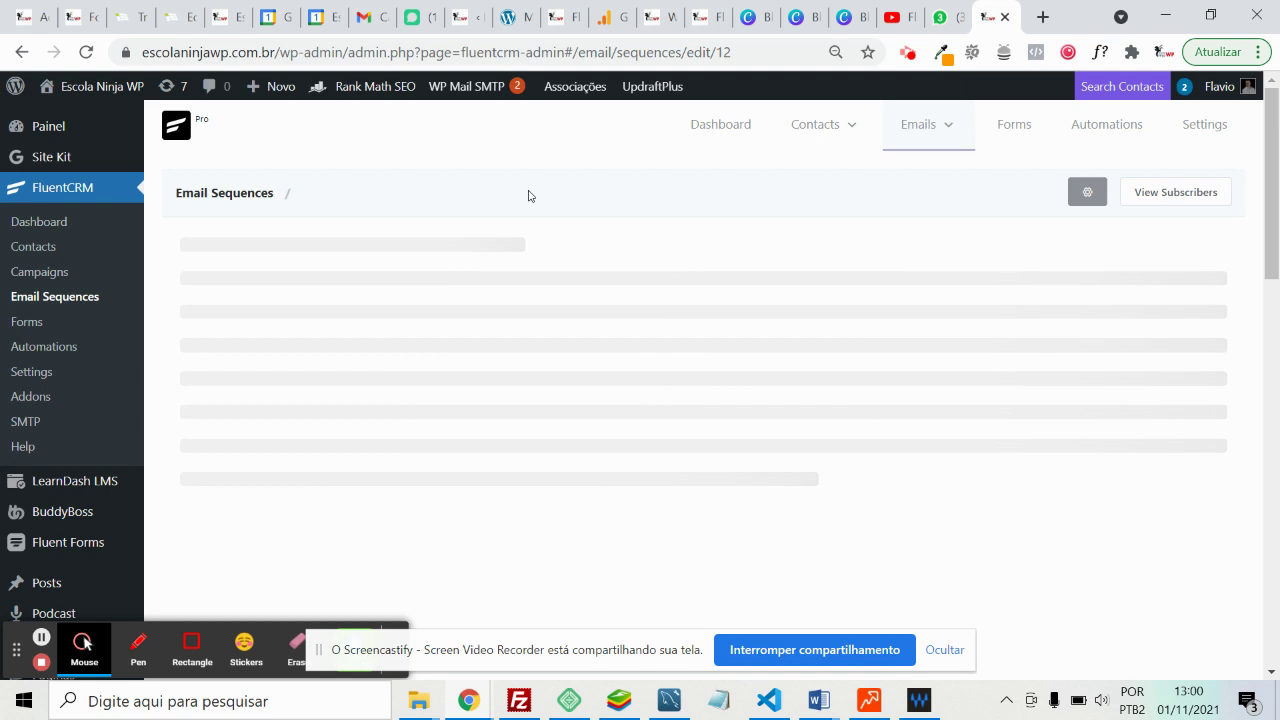
left_click(715, 536)
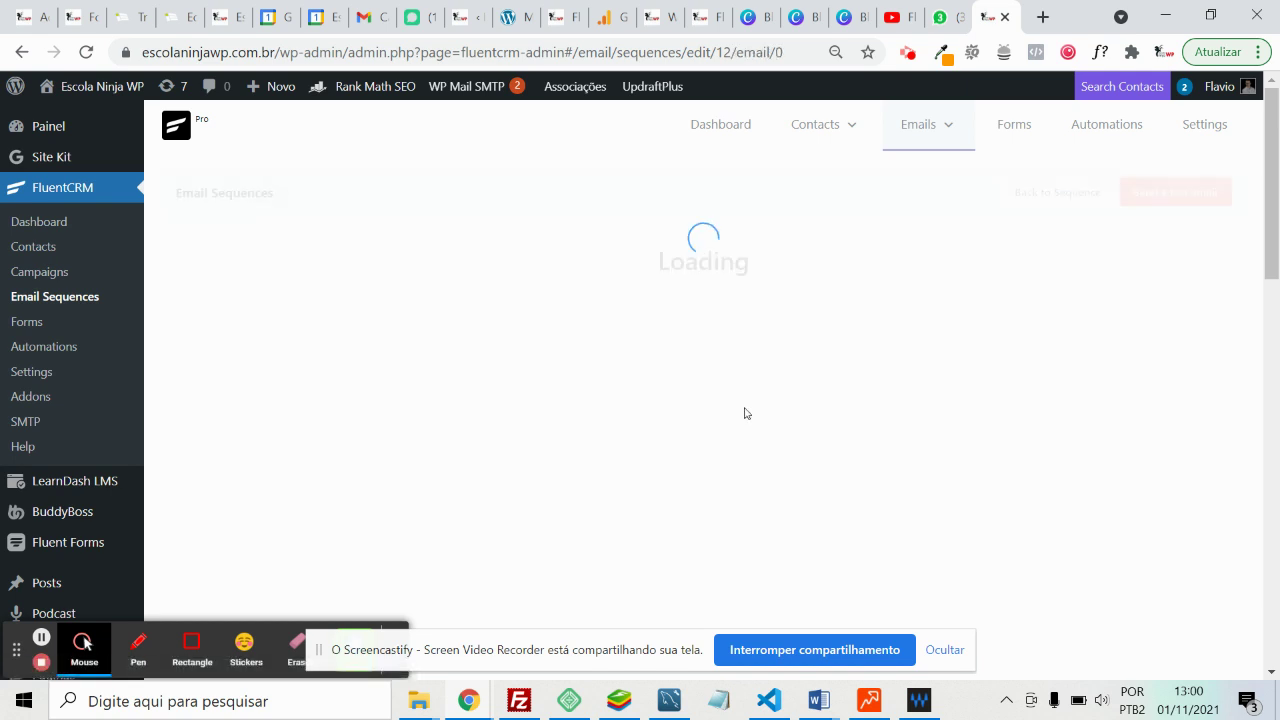
left_click(444, 292)
type("Email 03")
left_click(330, 390)
left_click(330, 392)
left_click(329, 394)
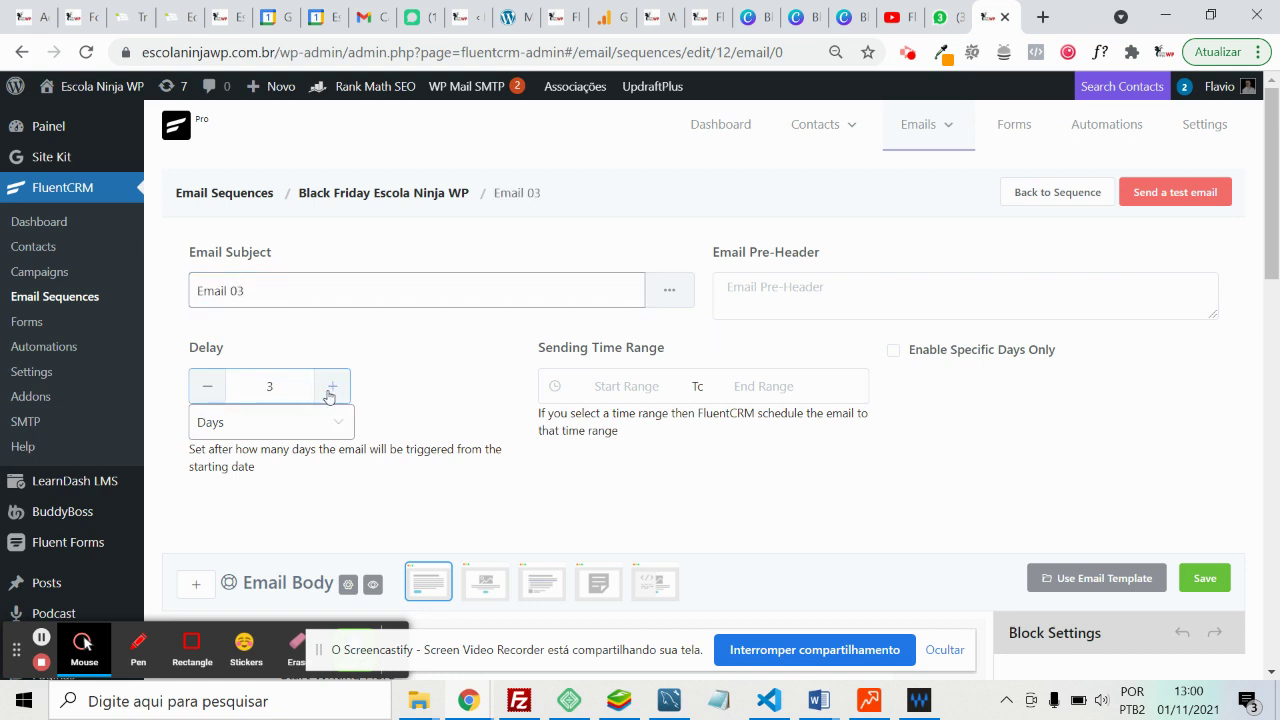
Replace the placeholder paragraph in the third email's body with "Equi vai sua copy"
scroll(820, 296, "down", 1)
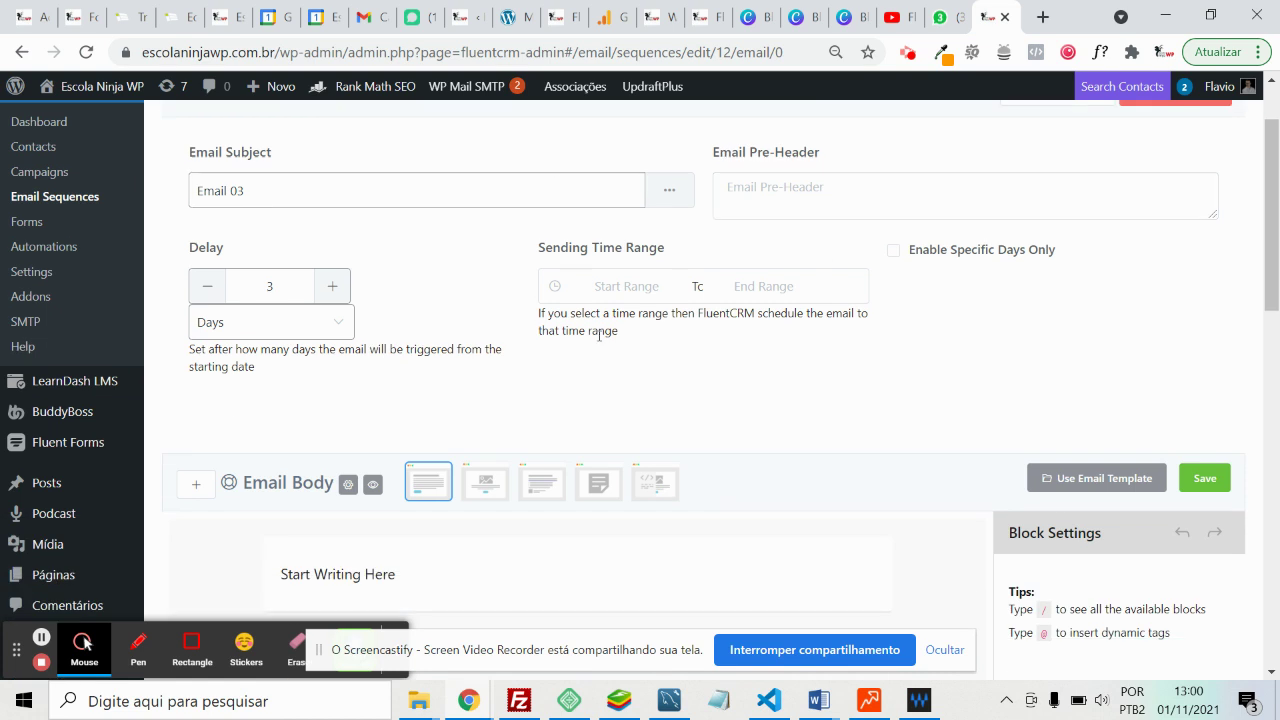
scroll(275, 447, "down", 3)
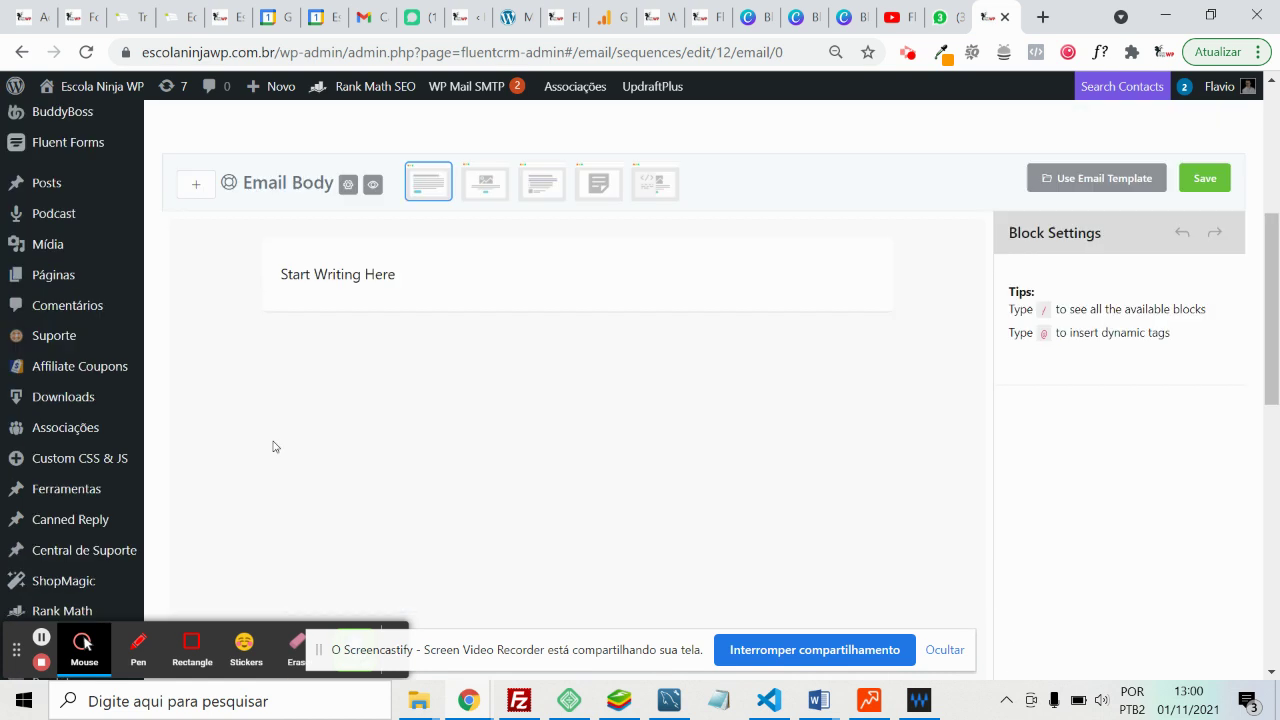
scroll(760, 370, "up", 4)
scroll(509, 451, "down", 3)
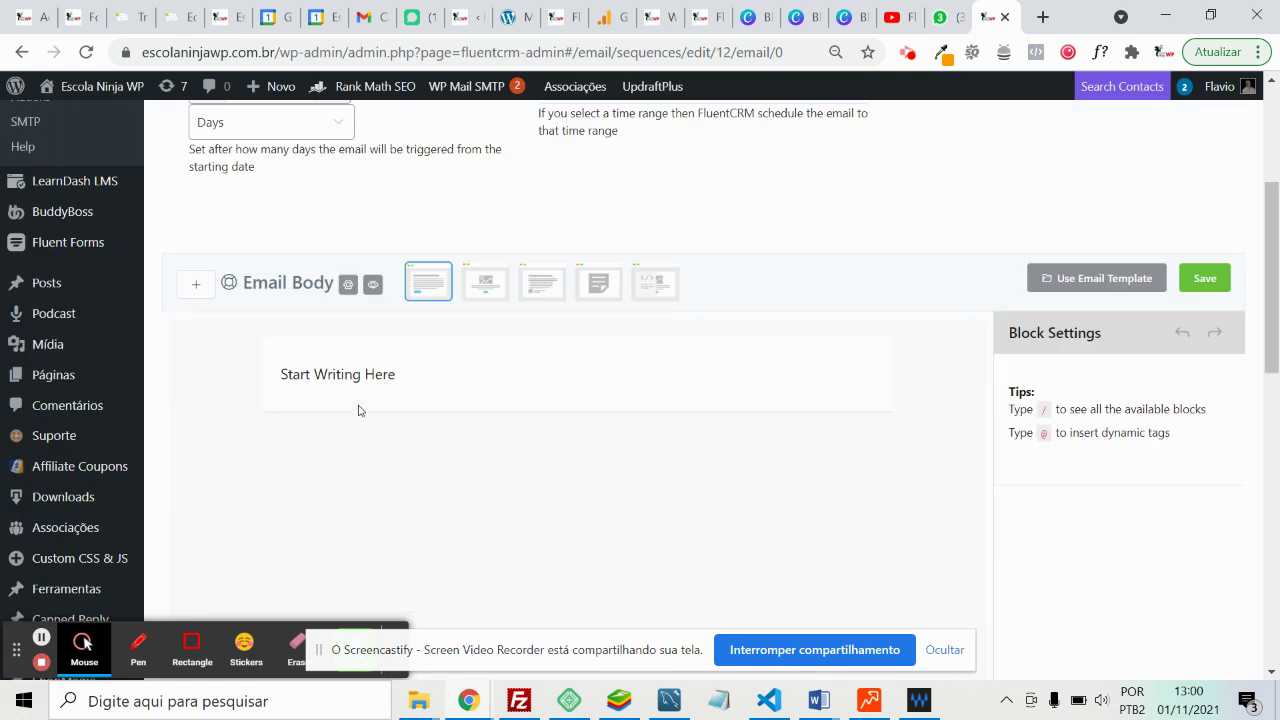
left_click(357, 374)
key("ctrl+a")
type("A")
key("BackSpace")
type("Equ")
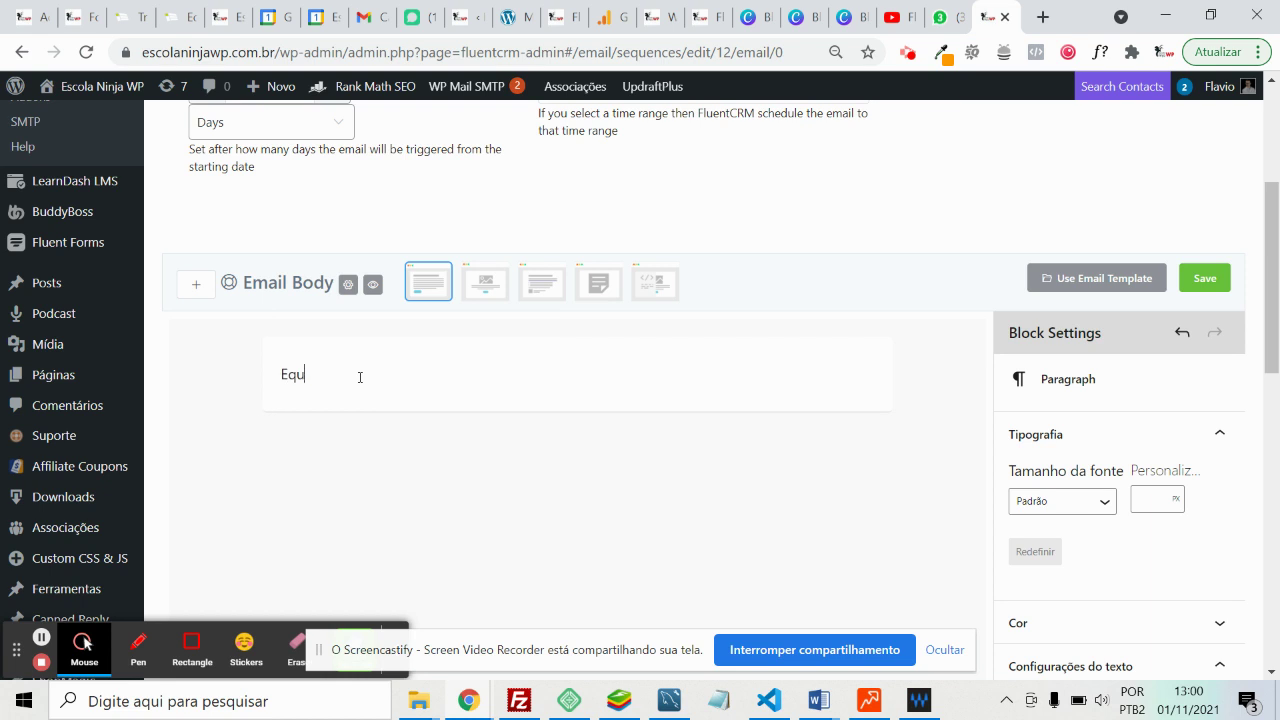
type("i vai sua copy")
Save the third email and return to the Black Friday Escola Ninja WP sequence overview
scroll(662, 414, "up", 3)
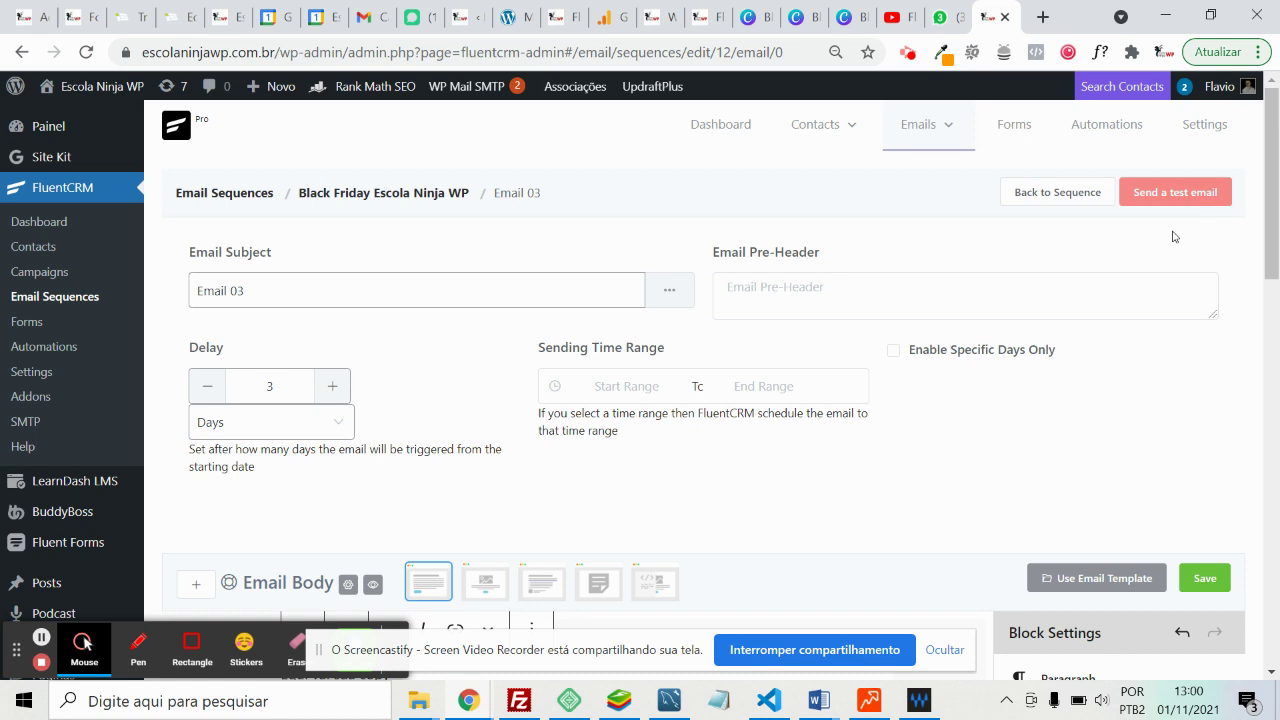
left_click(1210, 578)
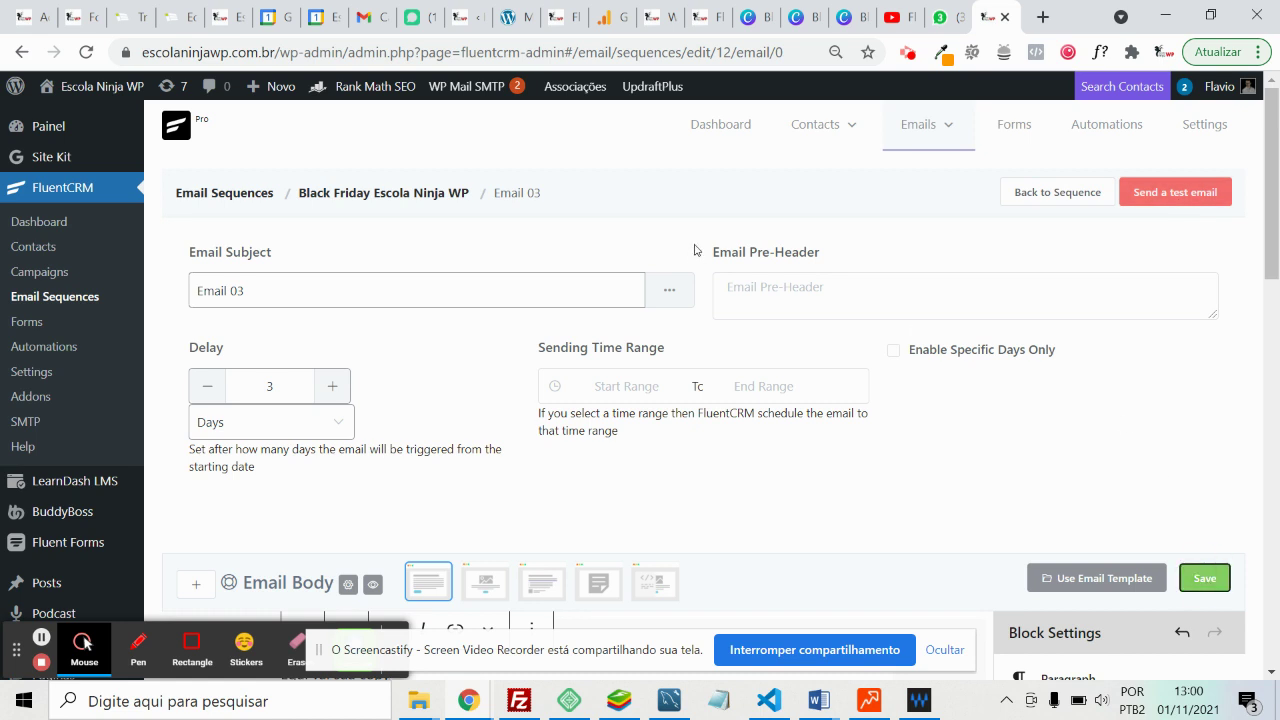
left_click(389, 199)
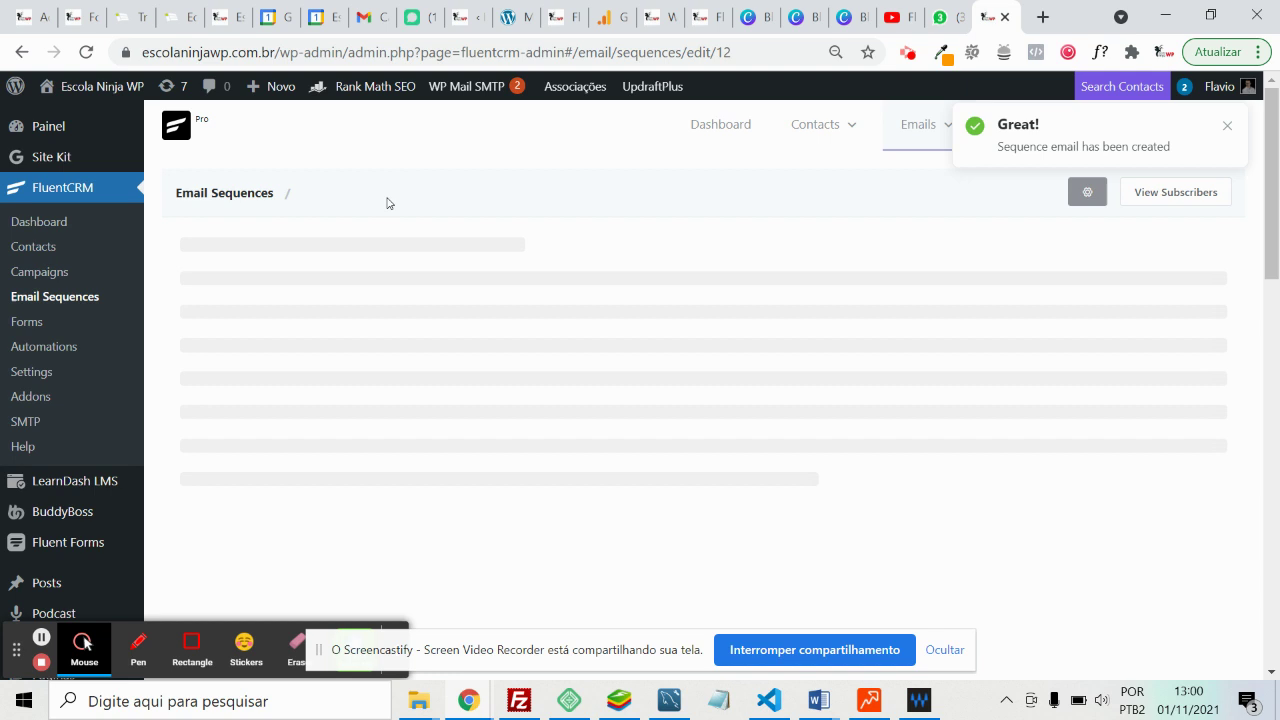
scroll(386, 240, "down", 4)
scroll(386, 240, "up", 3)
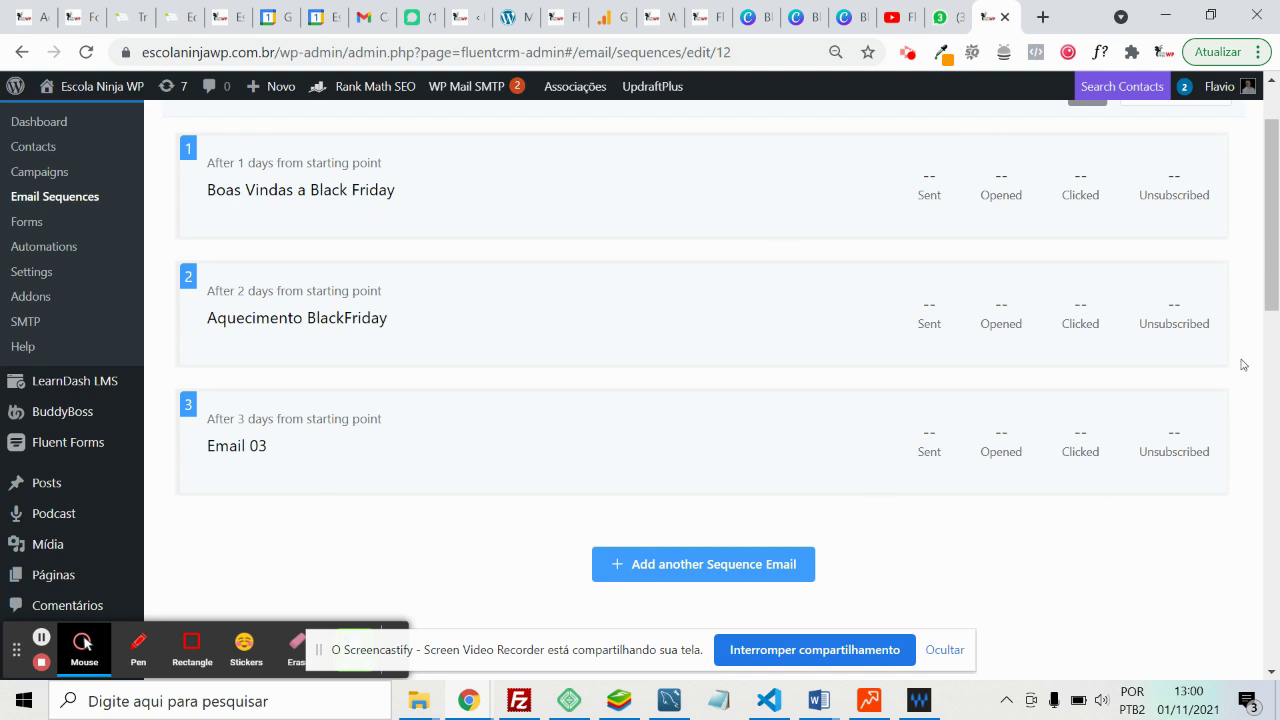
mouse_move(489, 305)
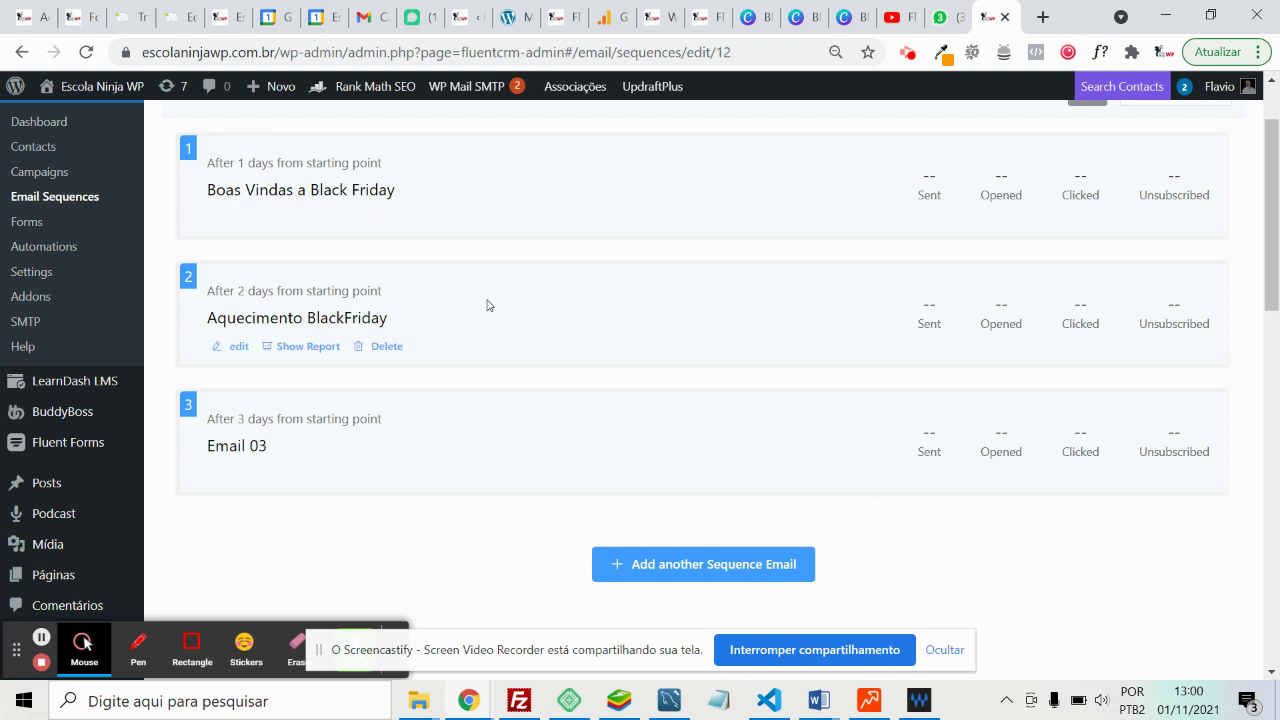
scroll(530, 283, "up", 1)
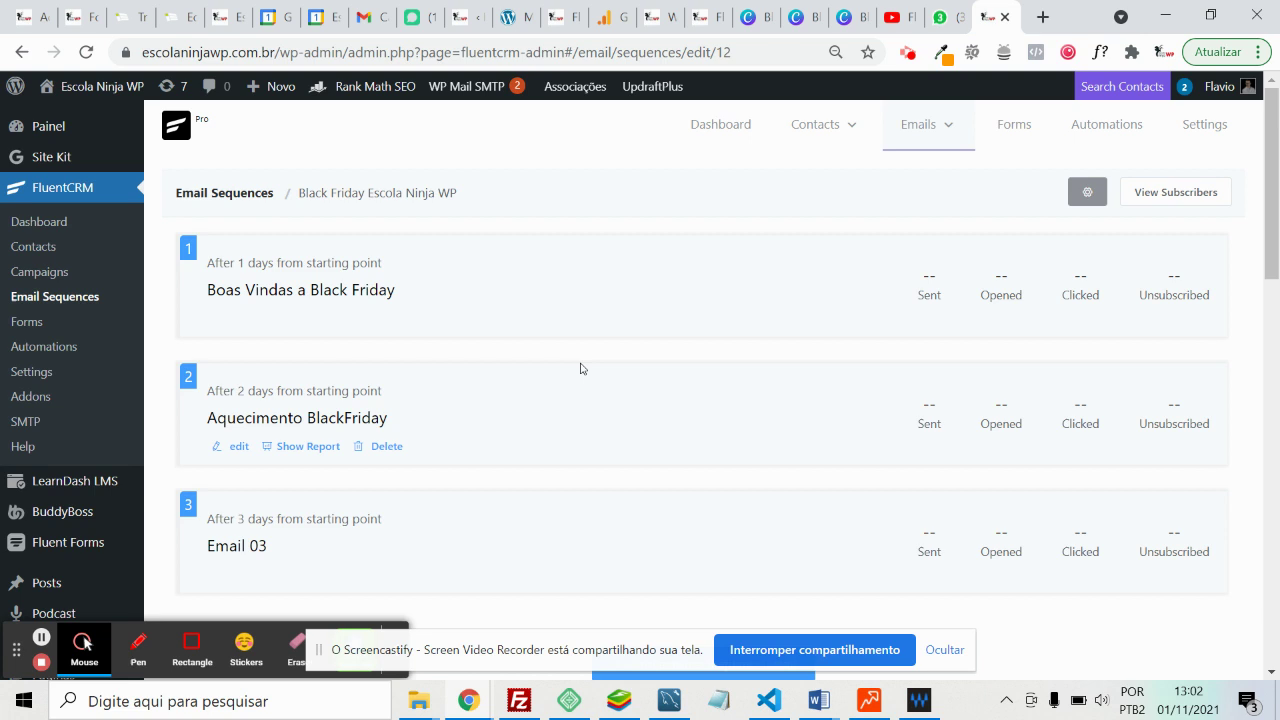
left_click(908, 54)
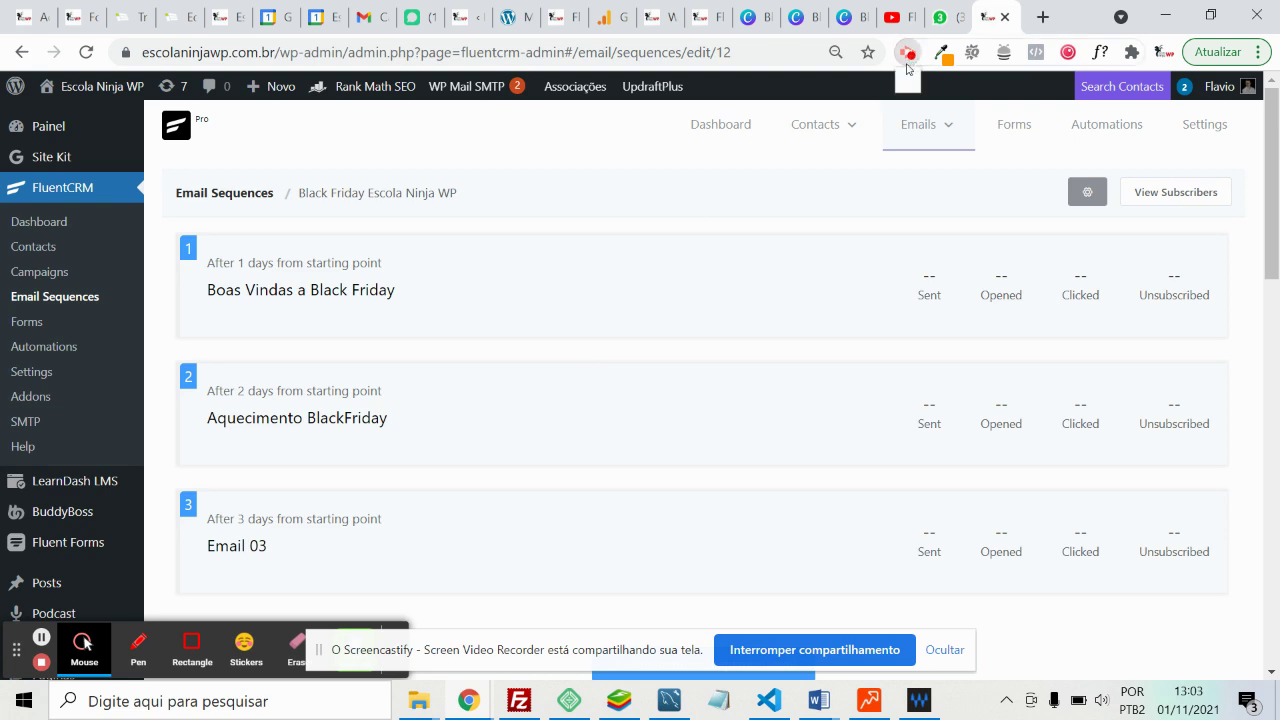